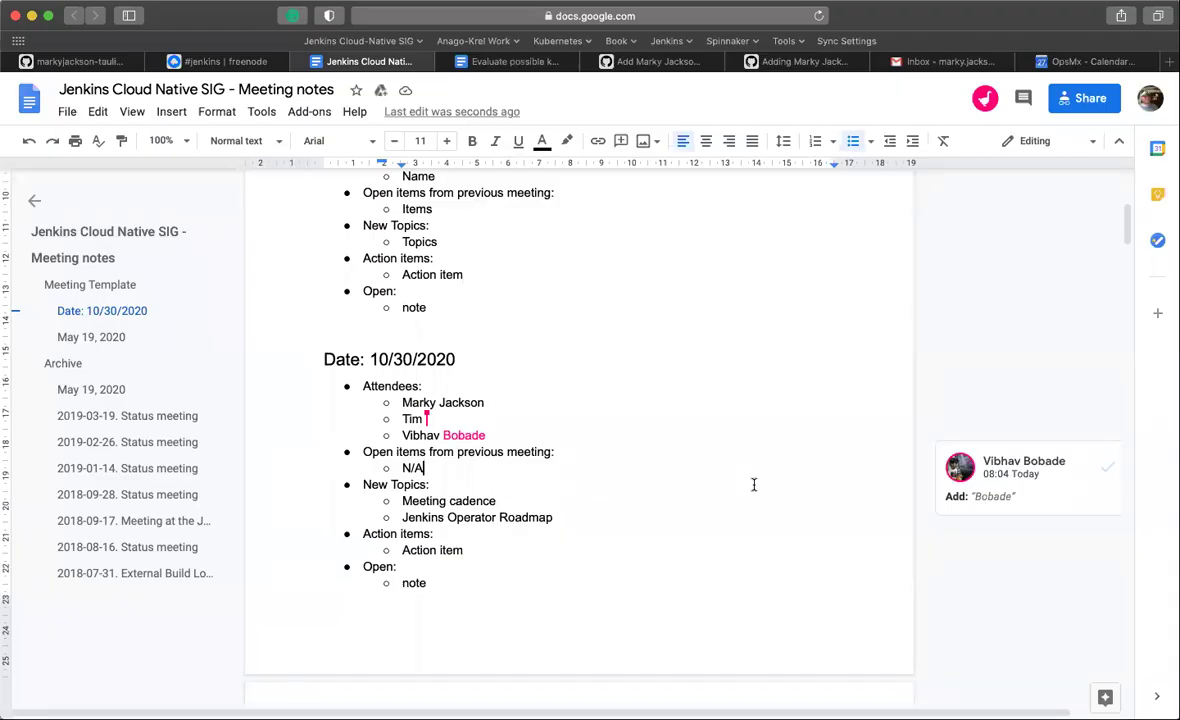
Accept the suggested surname for the third attendee and add an empty nested bullet under Meeting cadence.
left_click(1106, 466)
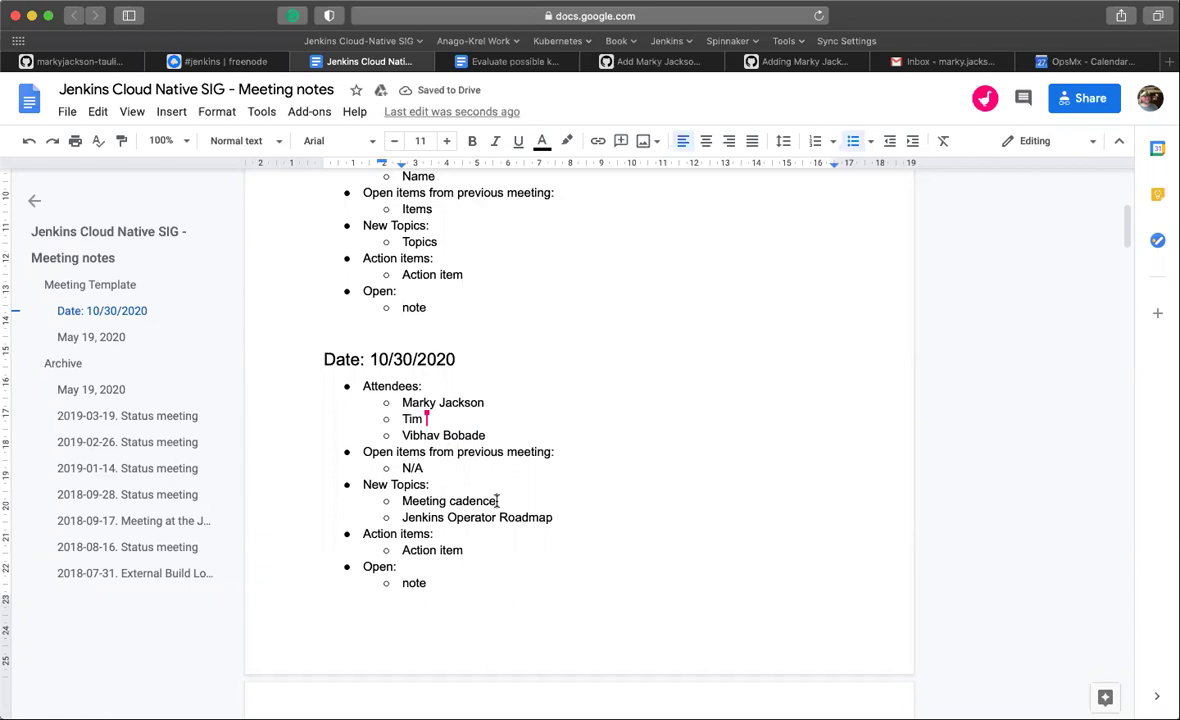
left_click(498, 500)
key("Return")
key("Tab")
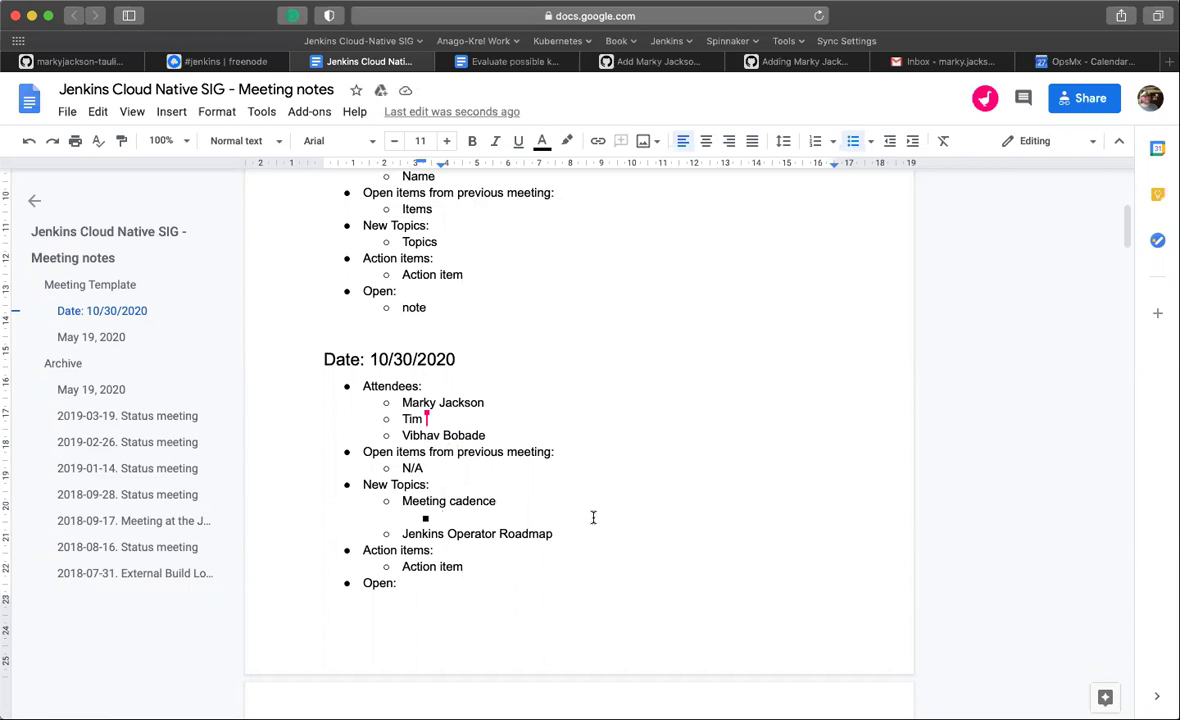
Write the sub-point 'Does this time work for everyone' under Meeting cadence.
type("DOes this time work")
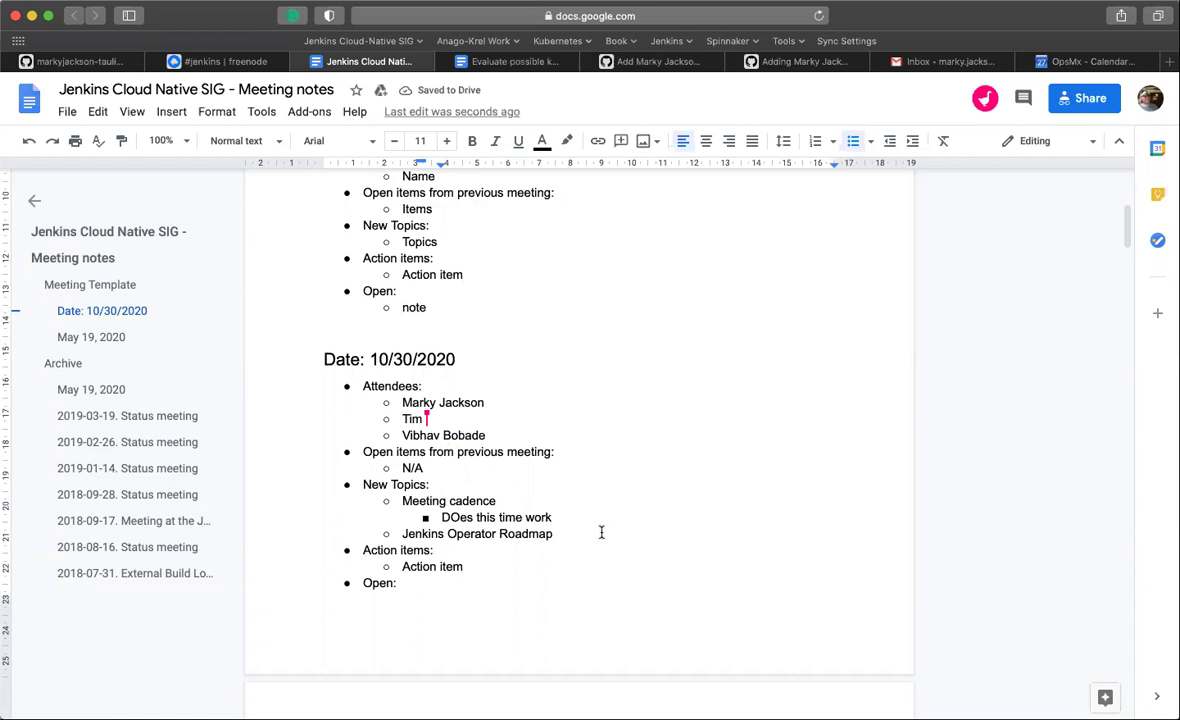
left_click(459, 517)
key("BackSpace")
type("o")
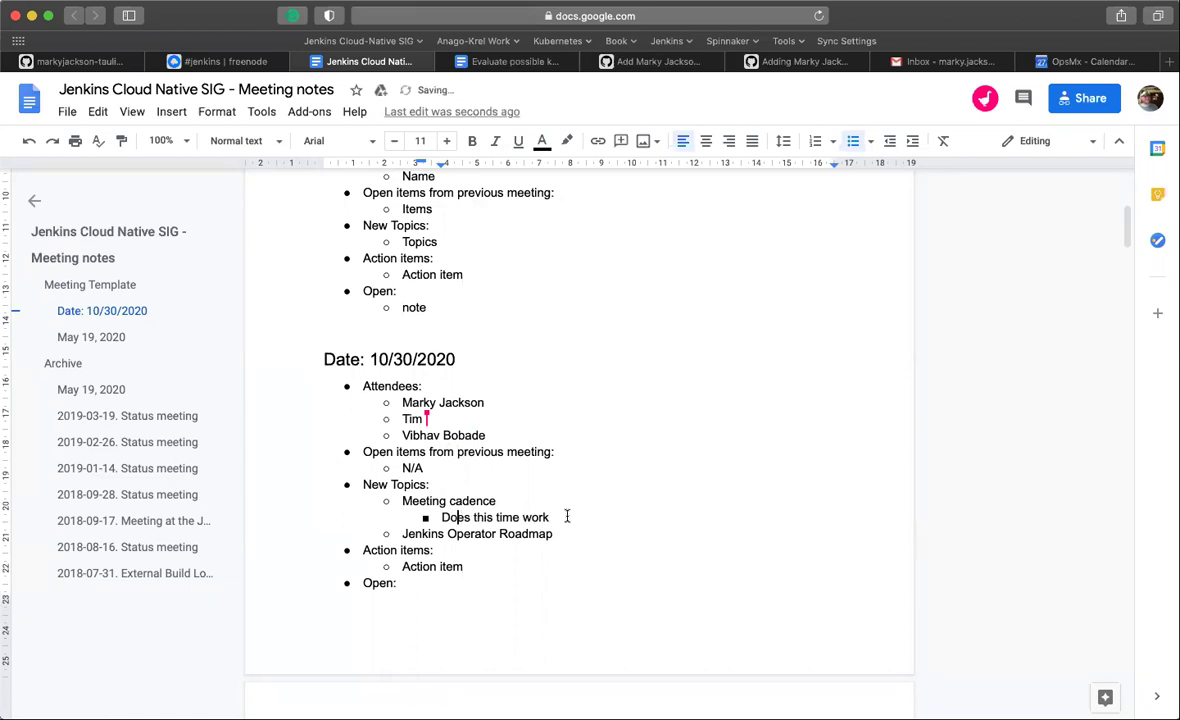
left_click(572, 517)
type("for everyone")
Nest two attendees' '+1' replies beneath the question, one per line.
key("Return")
key("Tab")
type("Tim ")
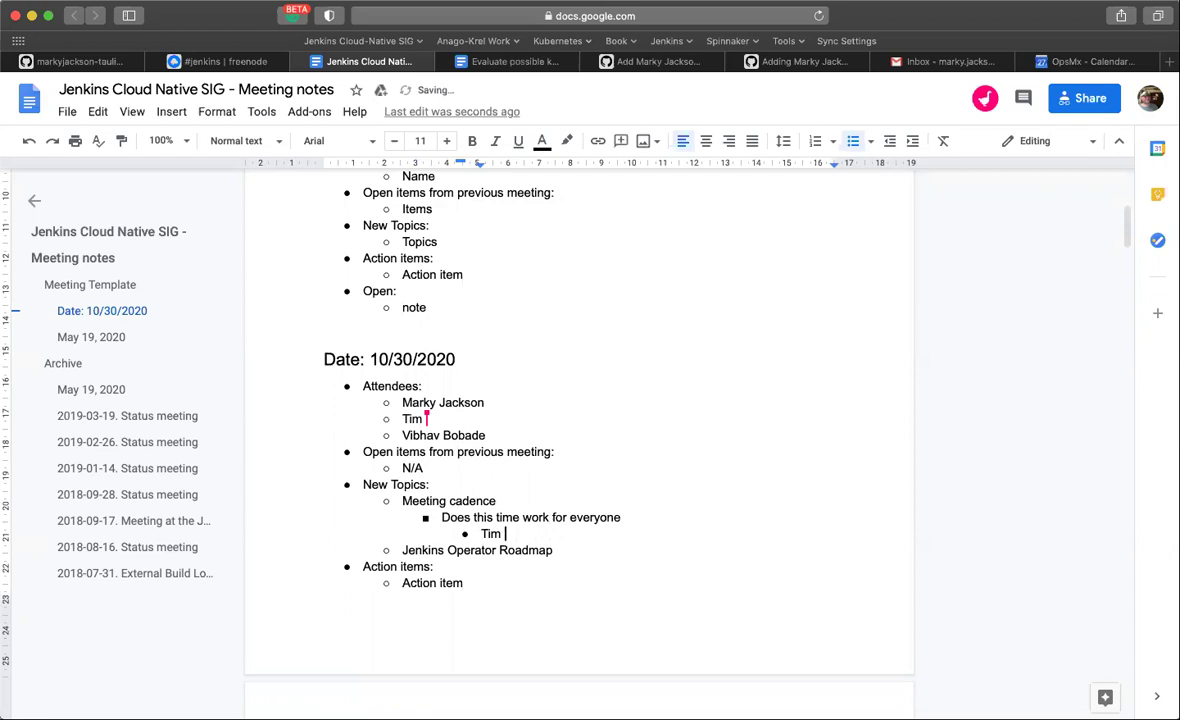
type("+1")
key("Return")
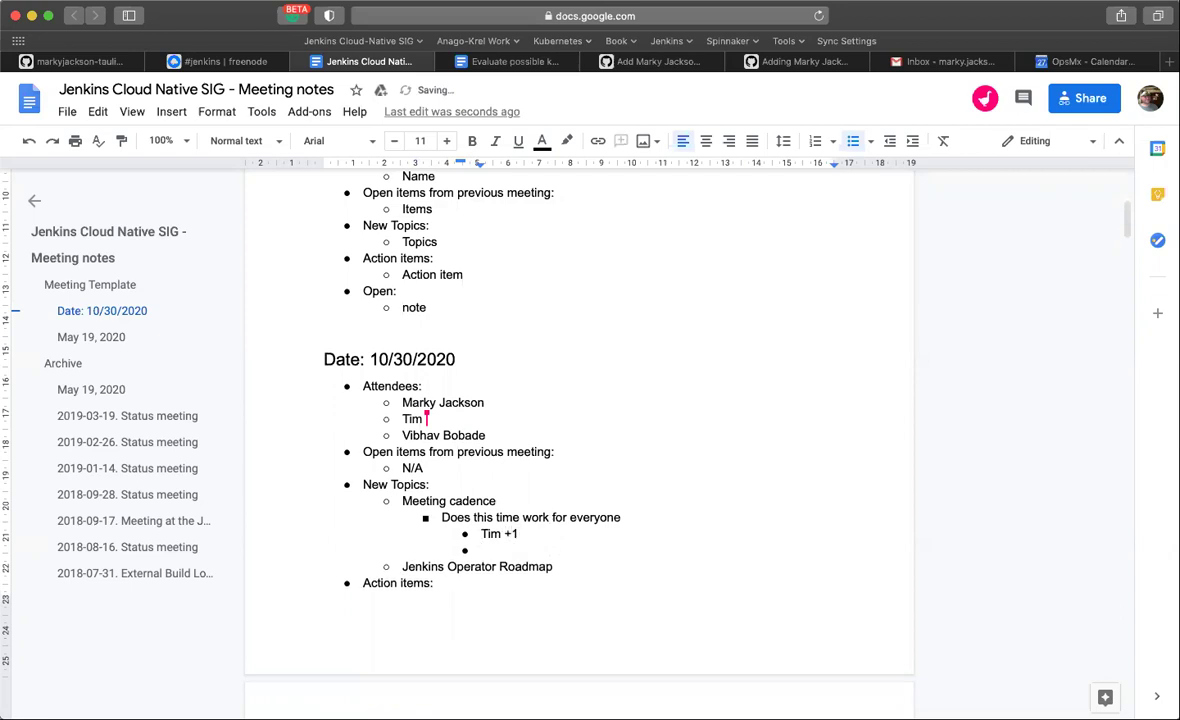
type("Vibhav +1")
Replace the placeholder action item with 'Add meeting', 'Setup new zoom' and 'Update in gitter once done'.
scroll(480, 600, "down", 2)
left_click(468, 651)
key("BackSpace")
key("BackSpace")
key("BackSpace")
key("BackSpace")
key("BackSpace")
key("BackSpace")
key("BackSpace")
key("BackSpace")
key("BackSpace")
key("BackSpace")
key("BackSpace")
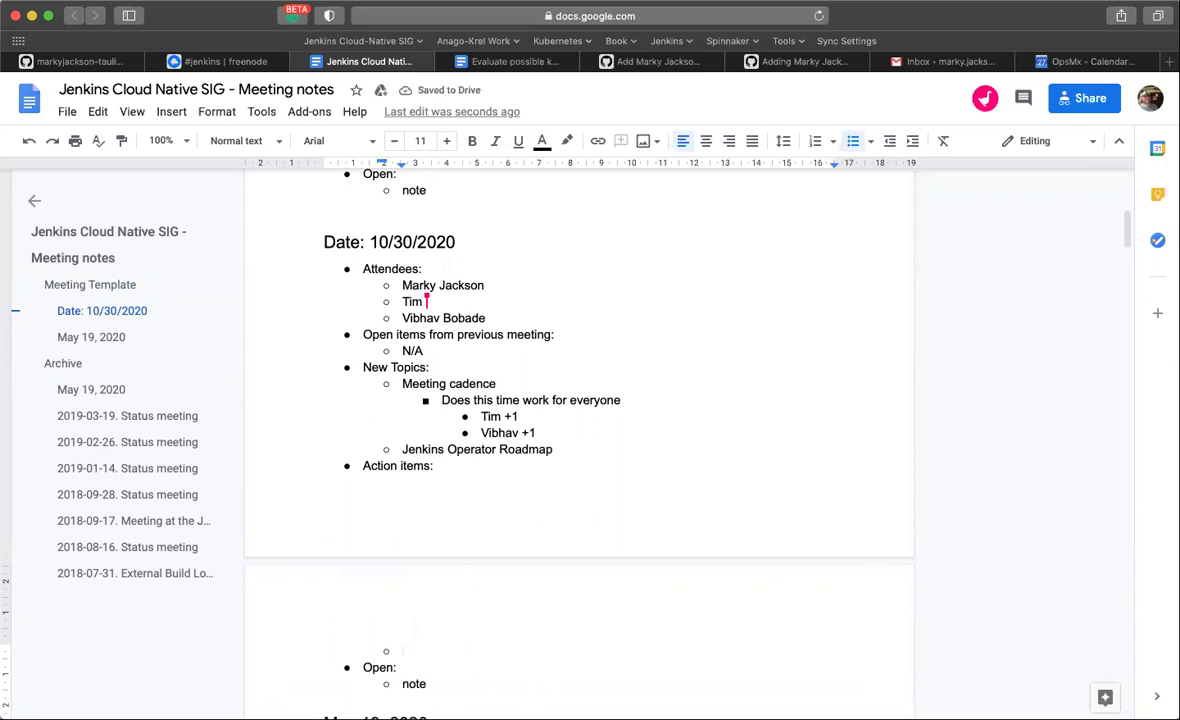
type("Add meetn")
type("g")
key("BackSpace")
key("BackSpace")
type("ing")
key("Return")
type("Set")
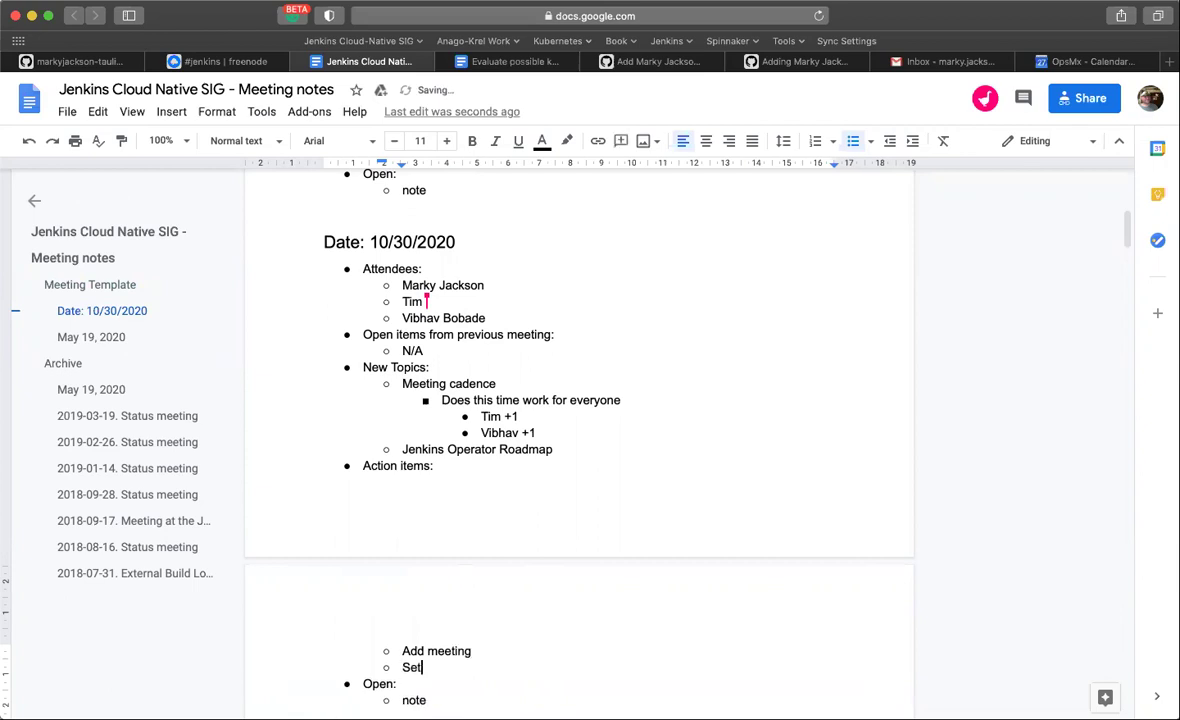
type("up new zoom")
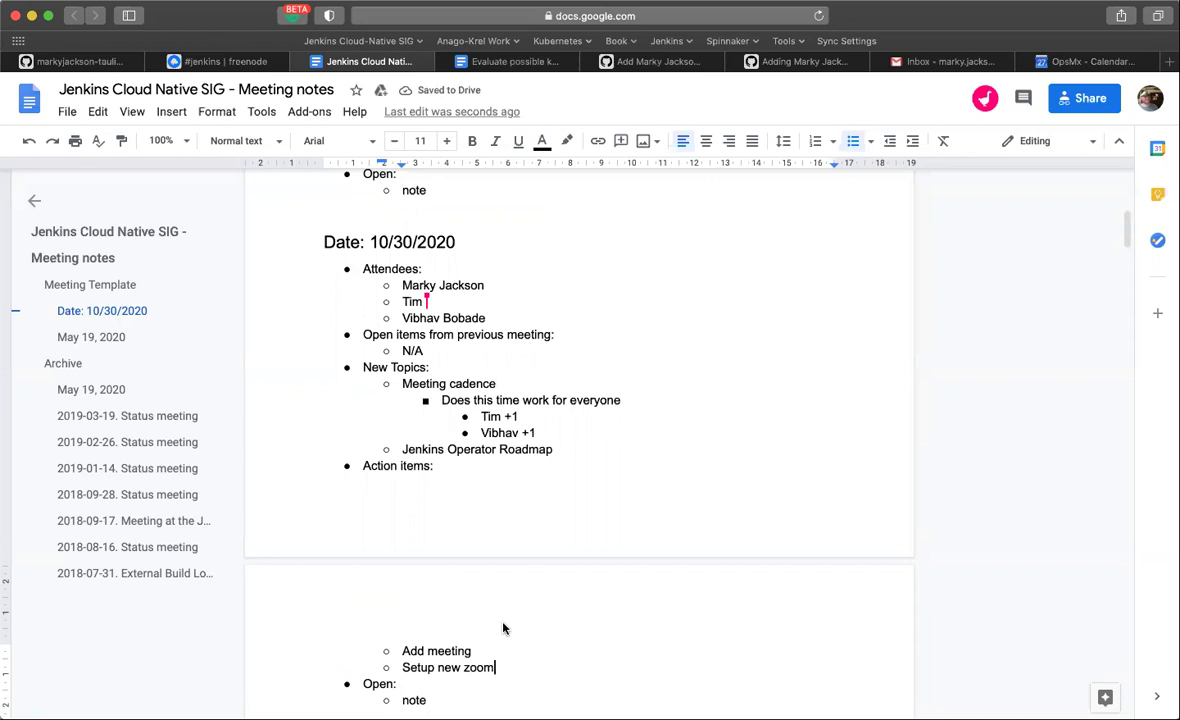
key("Return")
type("Update in ")
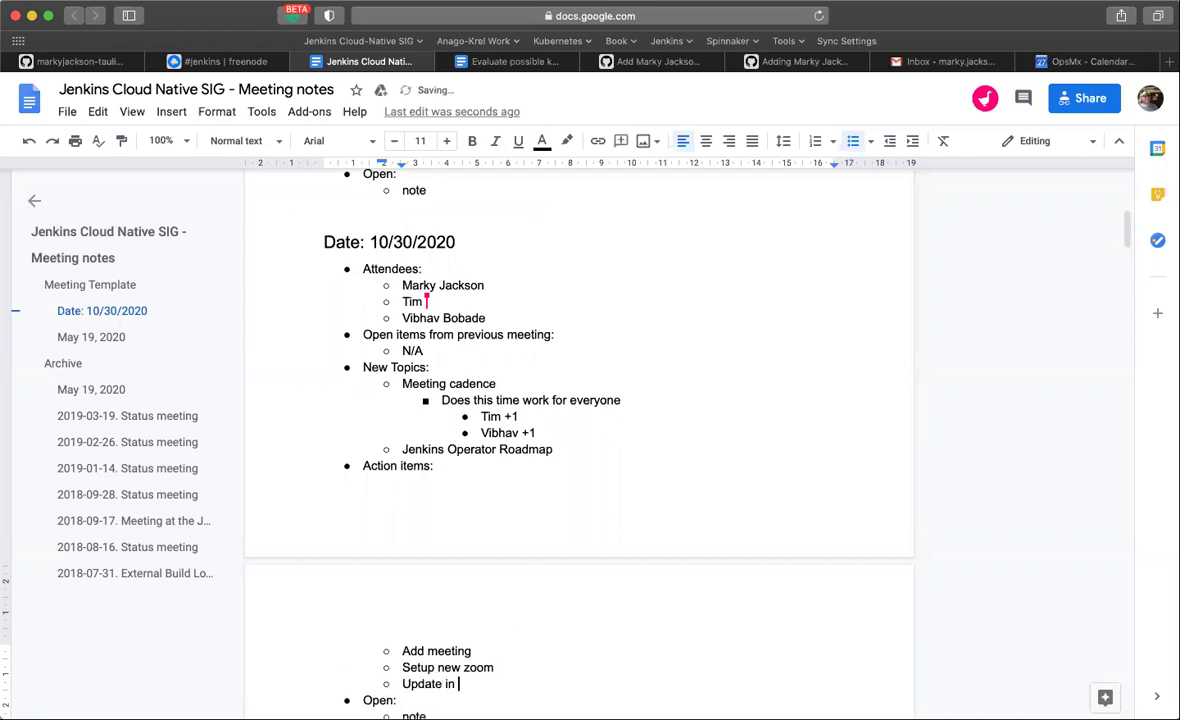
type("gith")
type("er once don")
type("e")
scroll(565, 622, "down", 1)
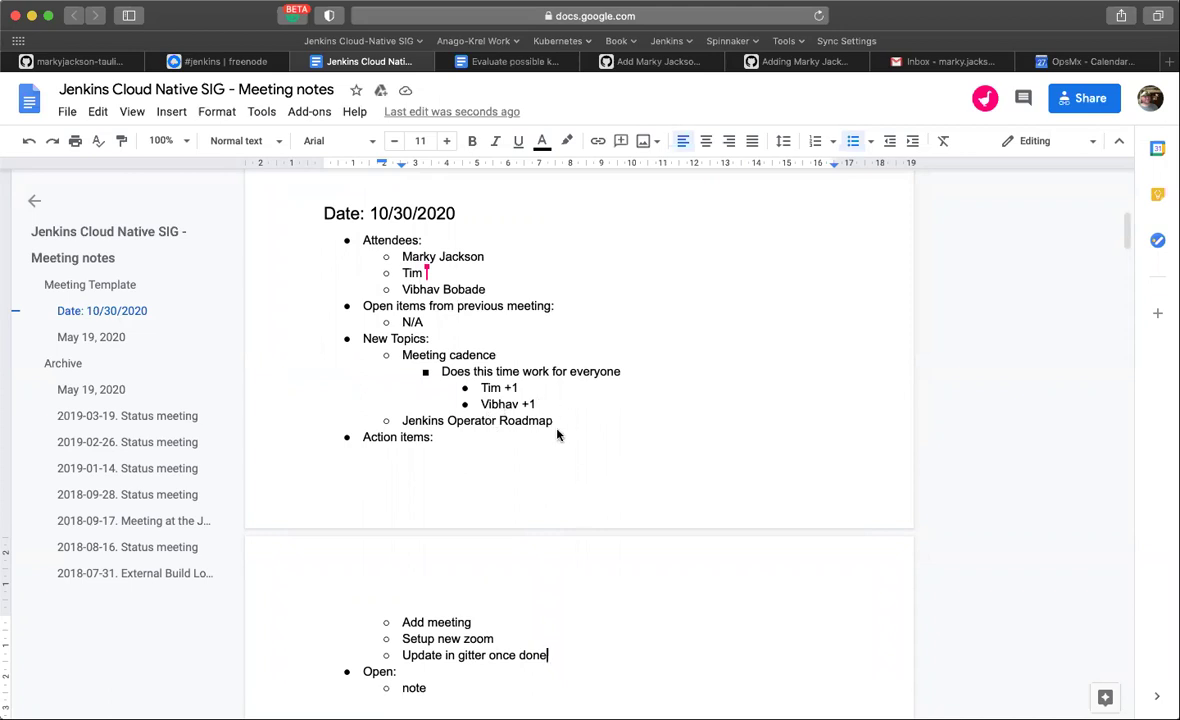
left_click_drag(561, 427, 551, 426)
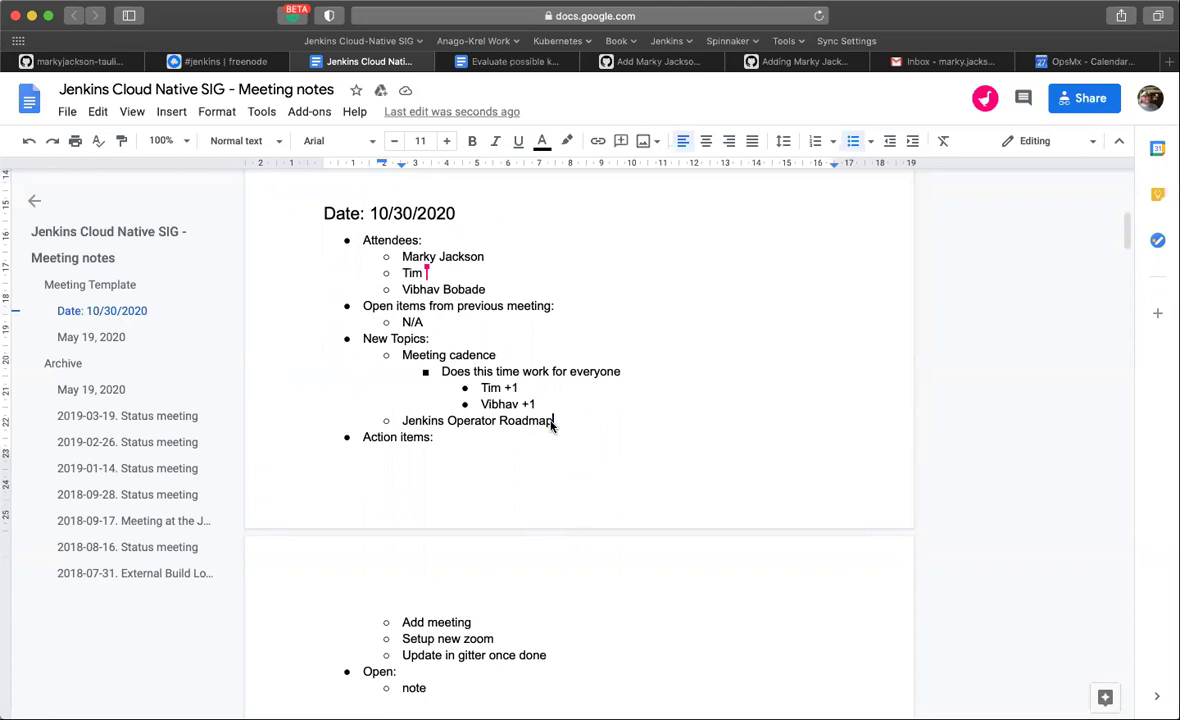
Add an indented empty bullet directly beneath Jenkins Operator Roadmap.
key("Return")
key("Tab")
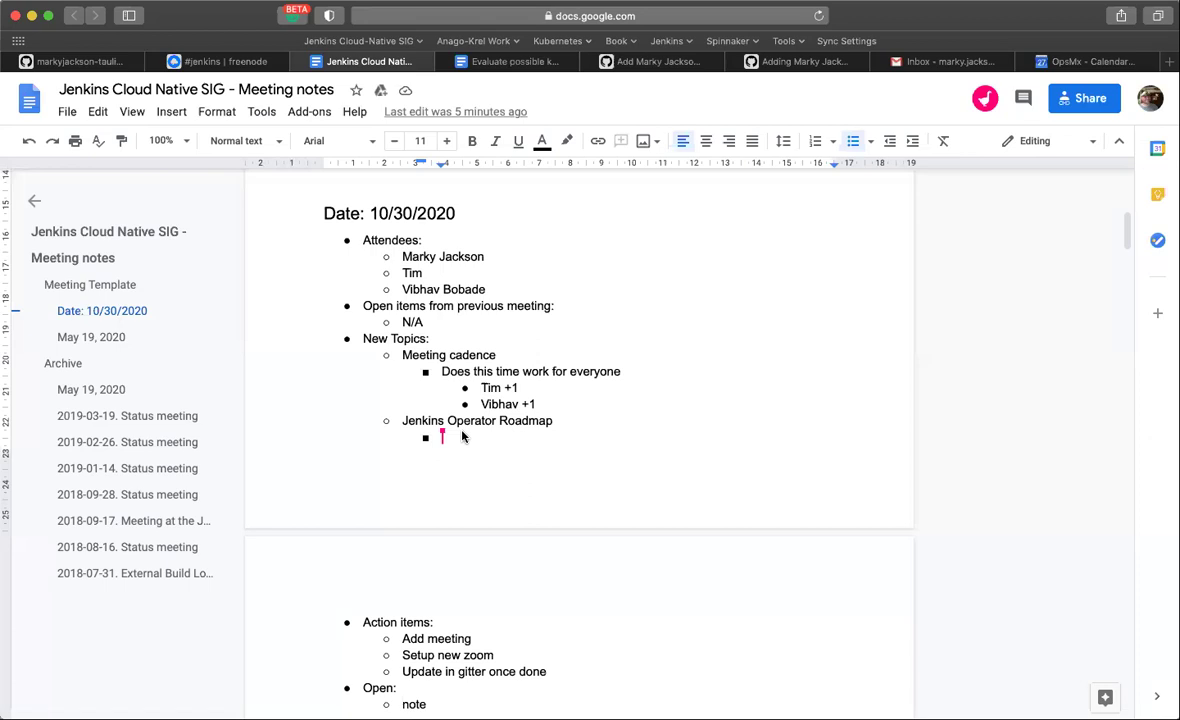
Write the roadmap note 'Need to invite maintainers to next weeks meeting'.
type("Ne")
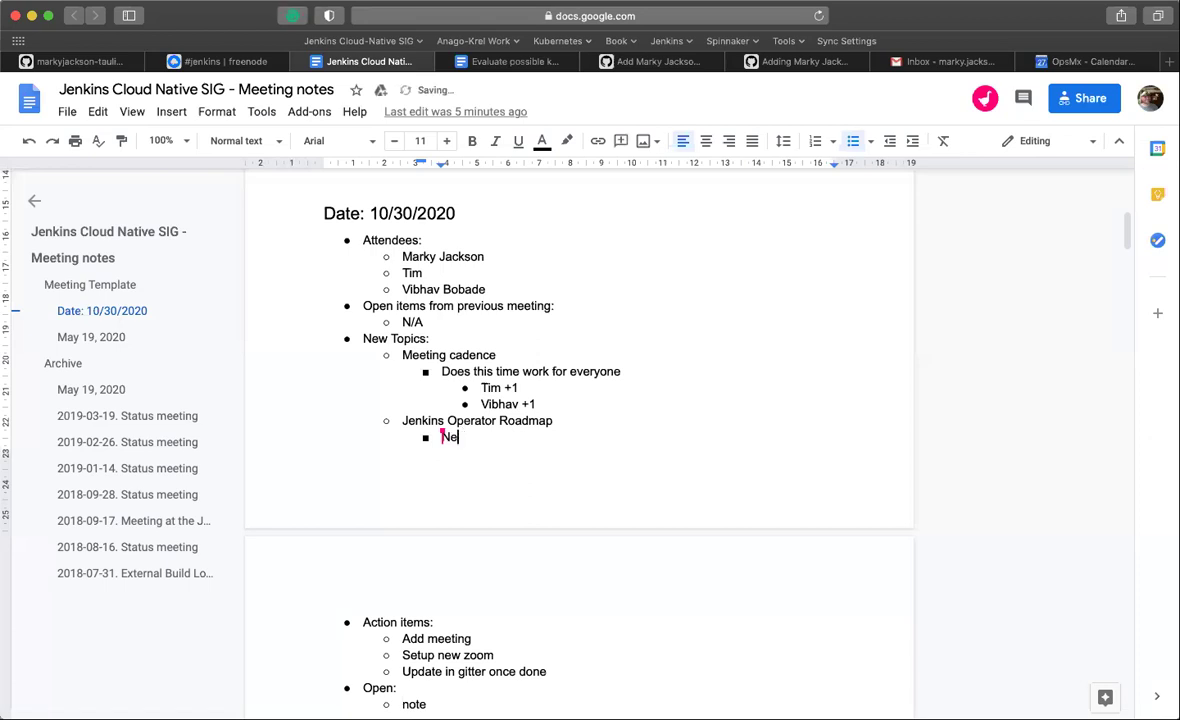
type("ed to invite ")
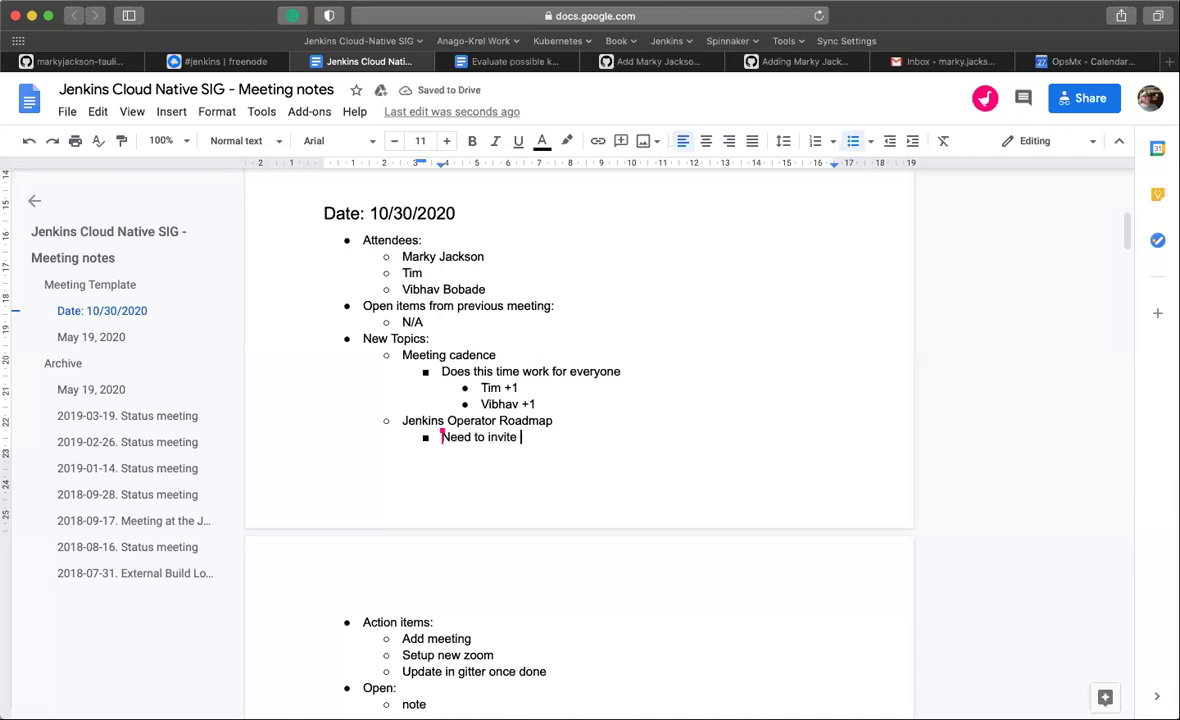
type("maintainer")
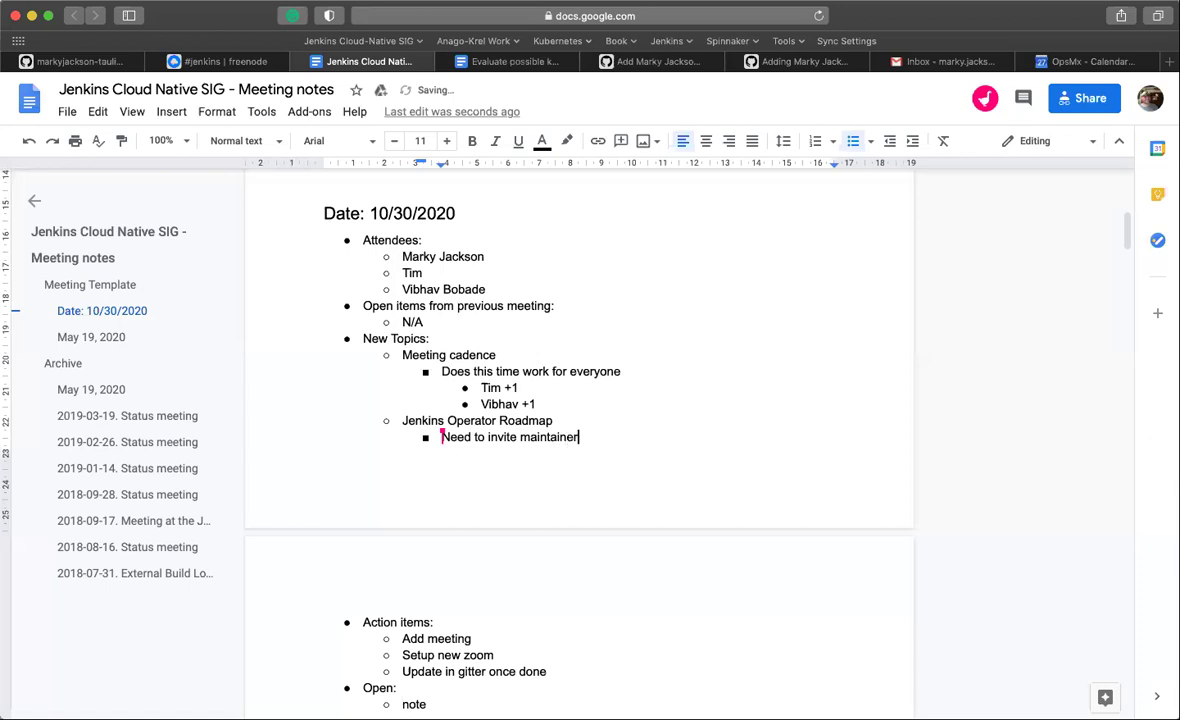
type("s to next week meeting")
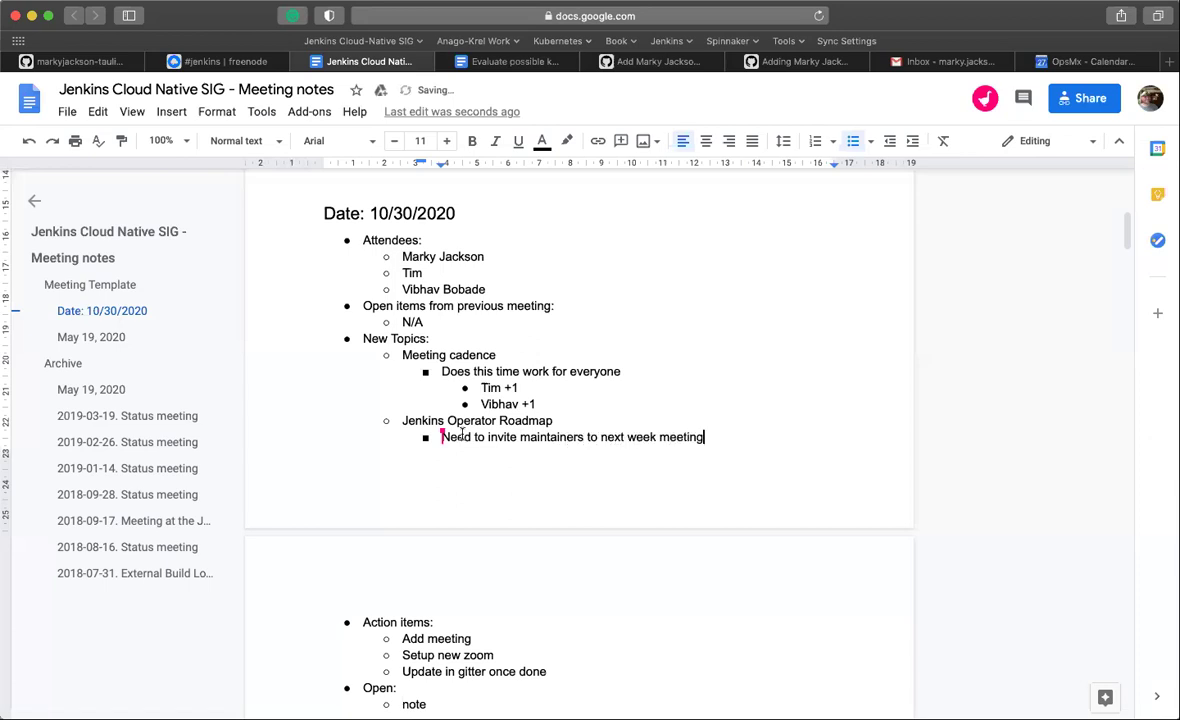
left_click(661, 437)
type("s")
scroll(564, 532, "down", 1)
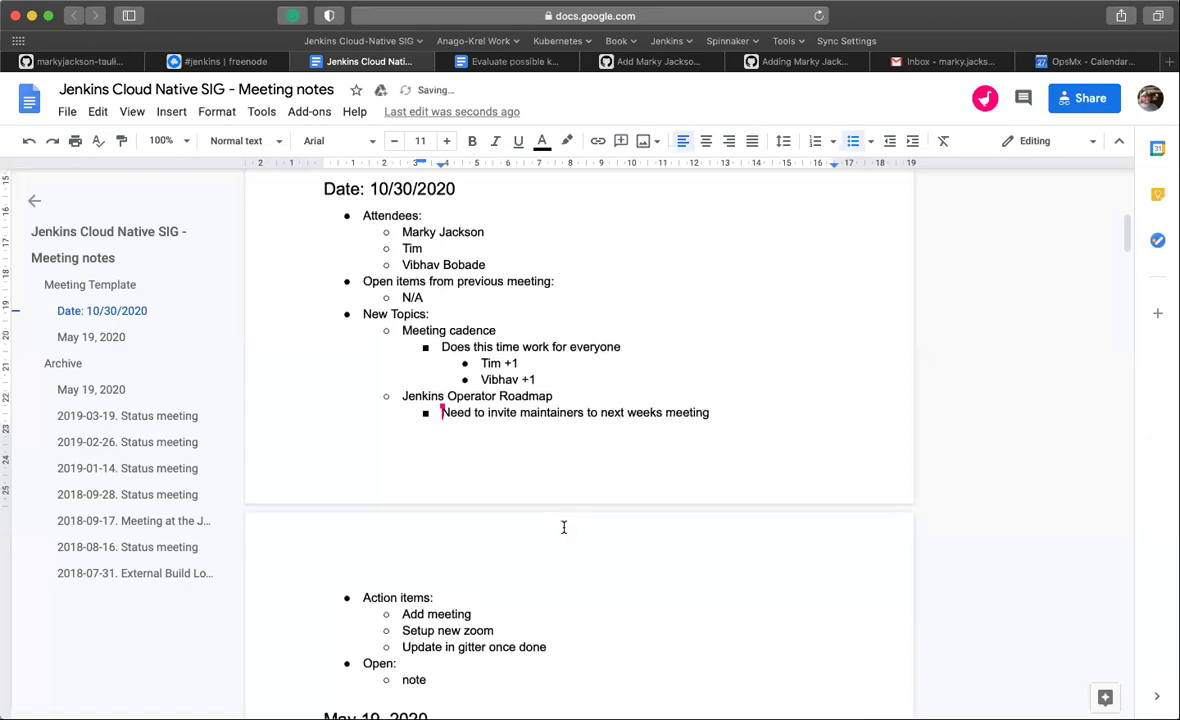
Correct 'weeks' to 'week's' in the roadmap note using the spelling suggestion.
key("Up")
left_click(632, 413)
left_click(646, 390)
left_click(726, 415)
Add a note that the maintainer is open to discussion in Nov., else options after Jenkins elections.
key("Return")
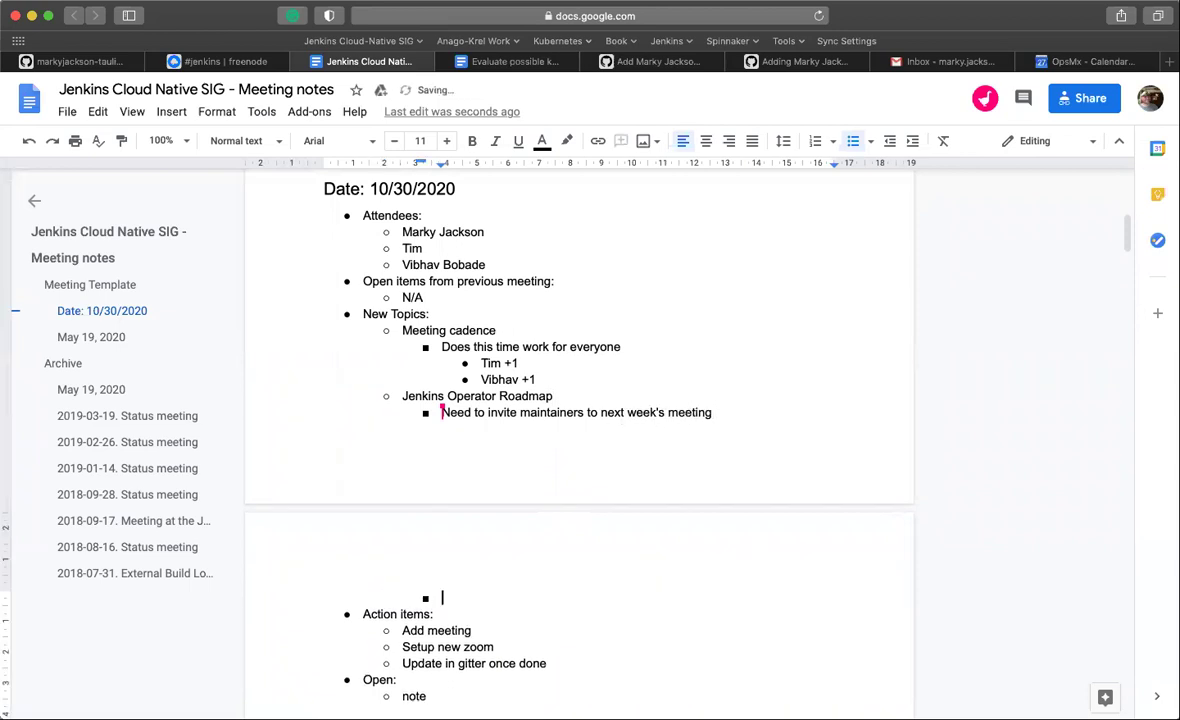
type("Oleg: ")
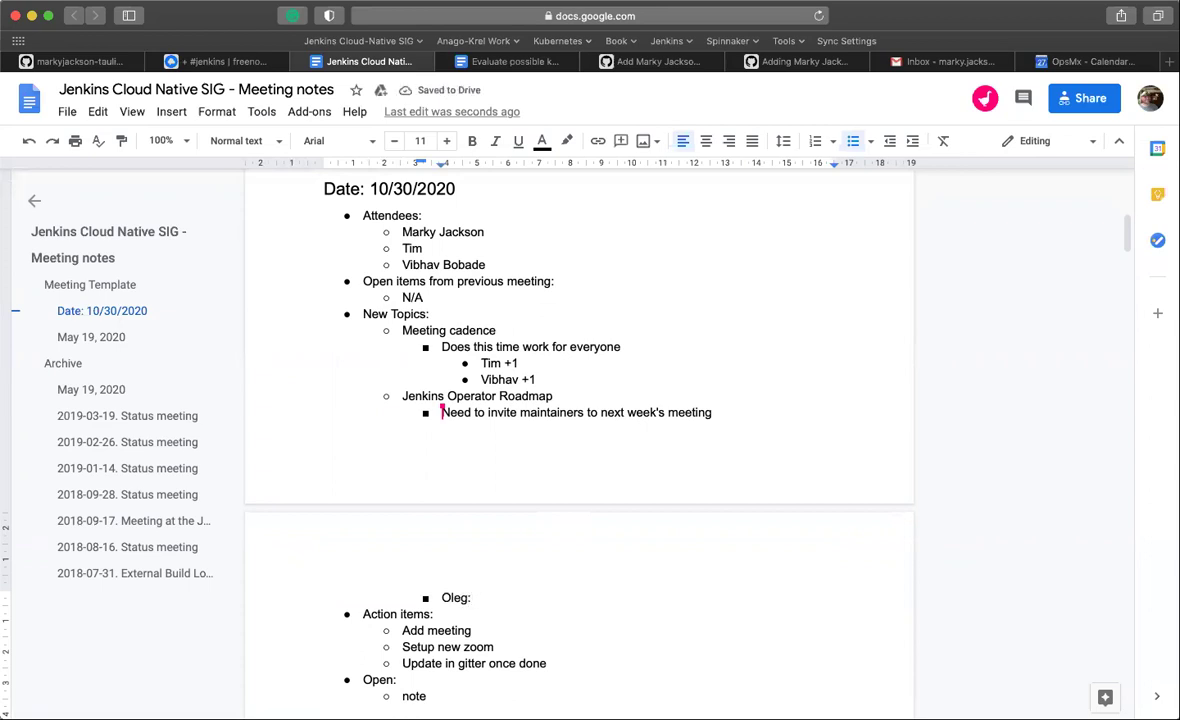
type("Maintainer")
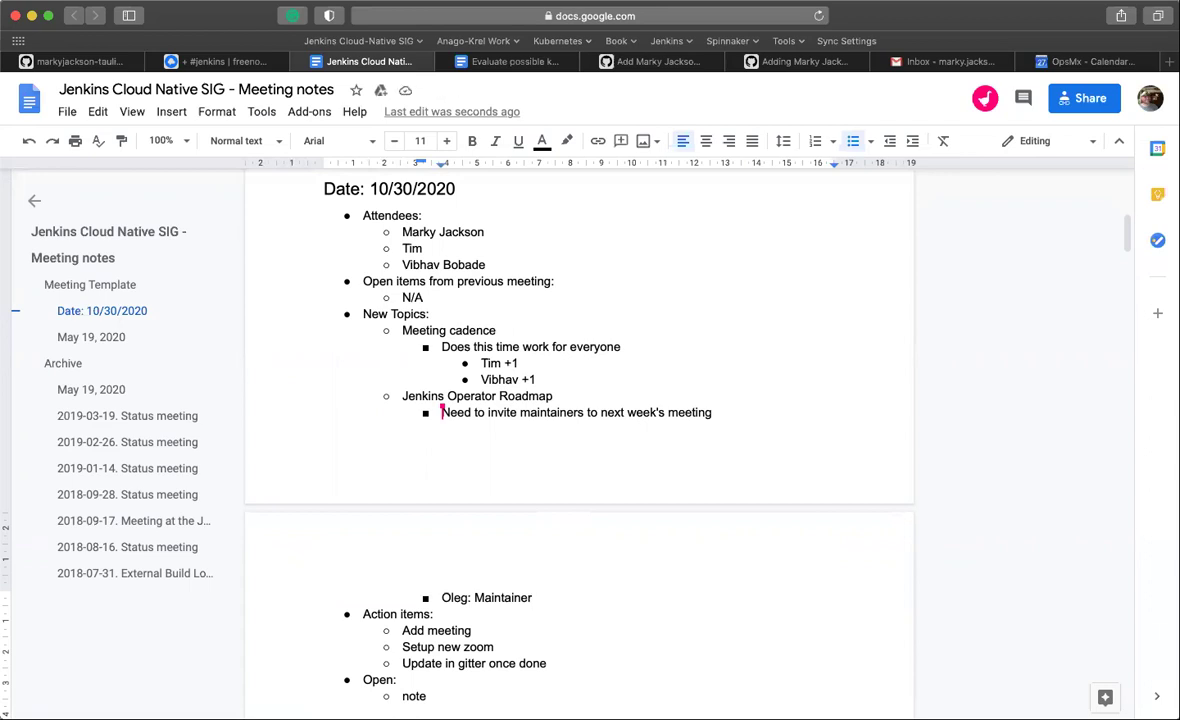
type("is open to di")
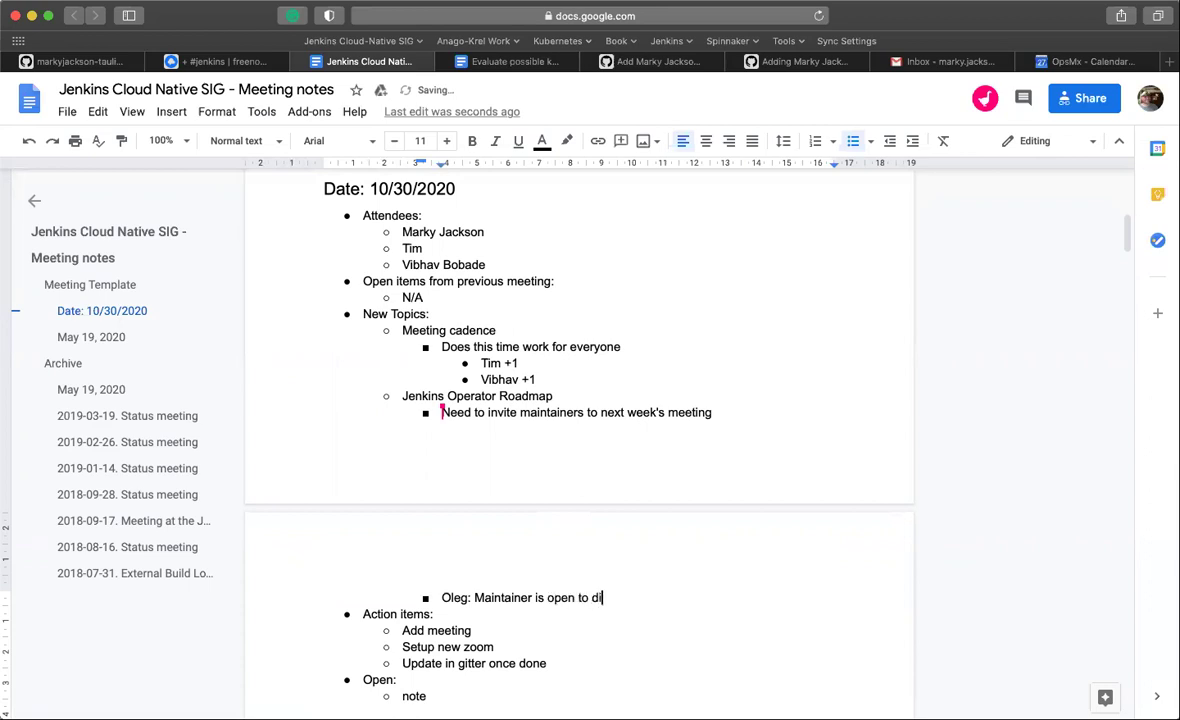
type("scussion in Nov.")
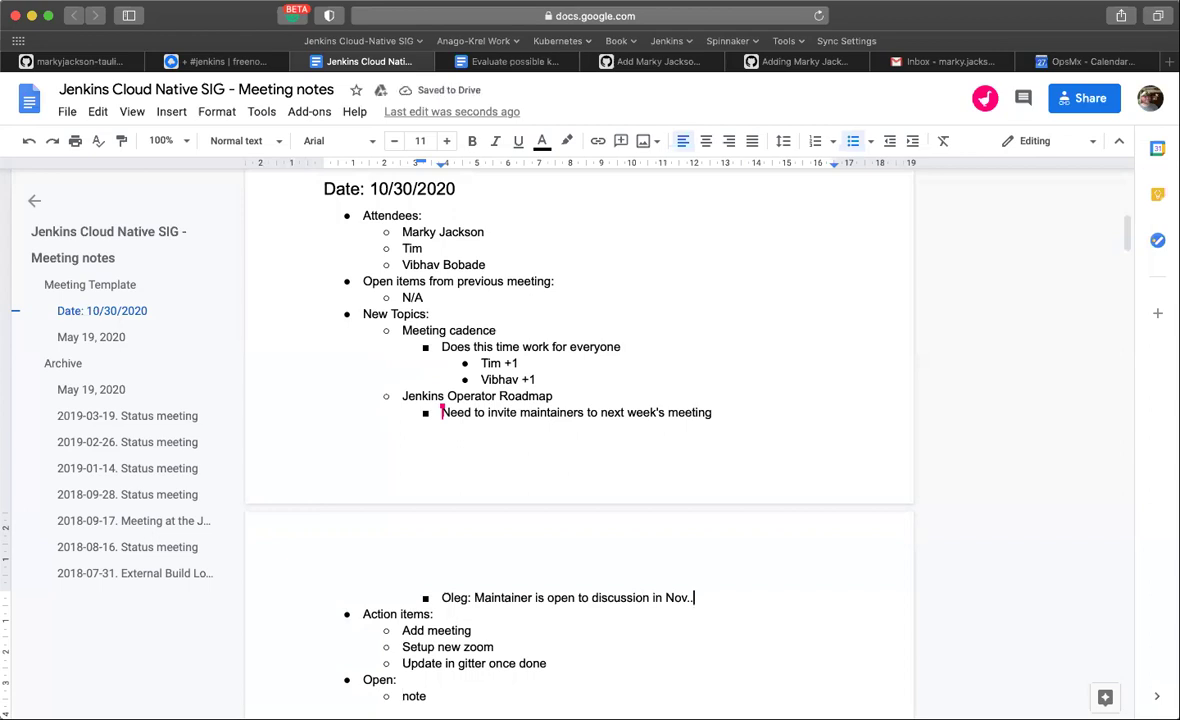
type(". If no response, other o")
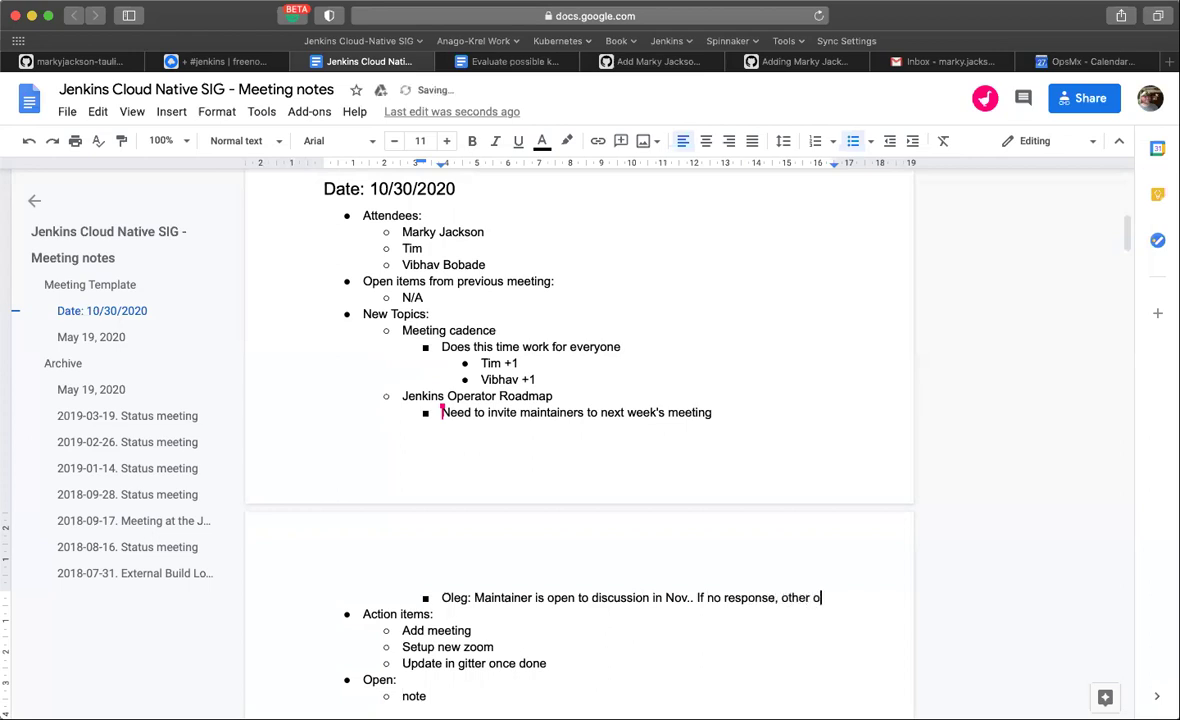
type("ptions will be considered ")
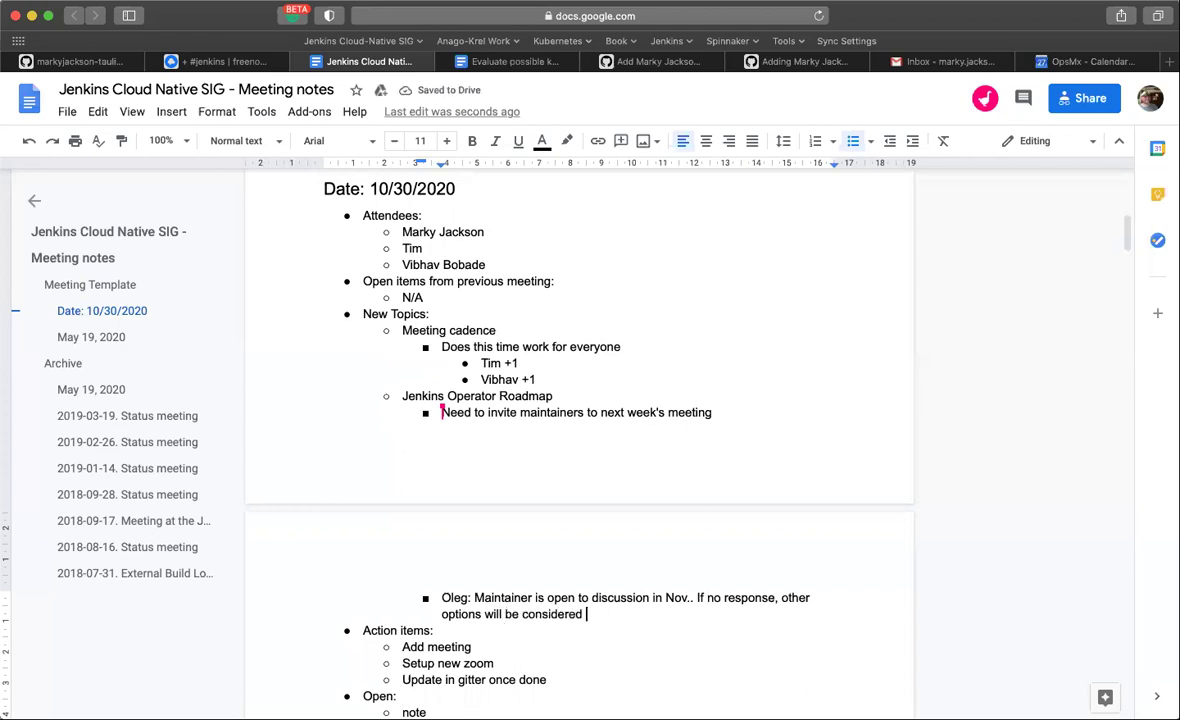
type("after ele")
type("ctions")
key("BackSpace")
key("BackSpace")
key("BackSpace")
key("BackSpace")
key("BackSpace")
key("BackSpace")
key("BackSpace")
key("BackSpace")
key("BackSpace")
type("Jenkins elet")
key("BackSpace")
key("BackSpace")
key("BackSpace")
key("BackSpace")
type("ele")
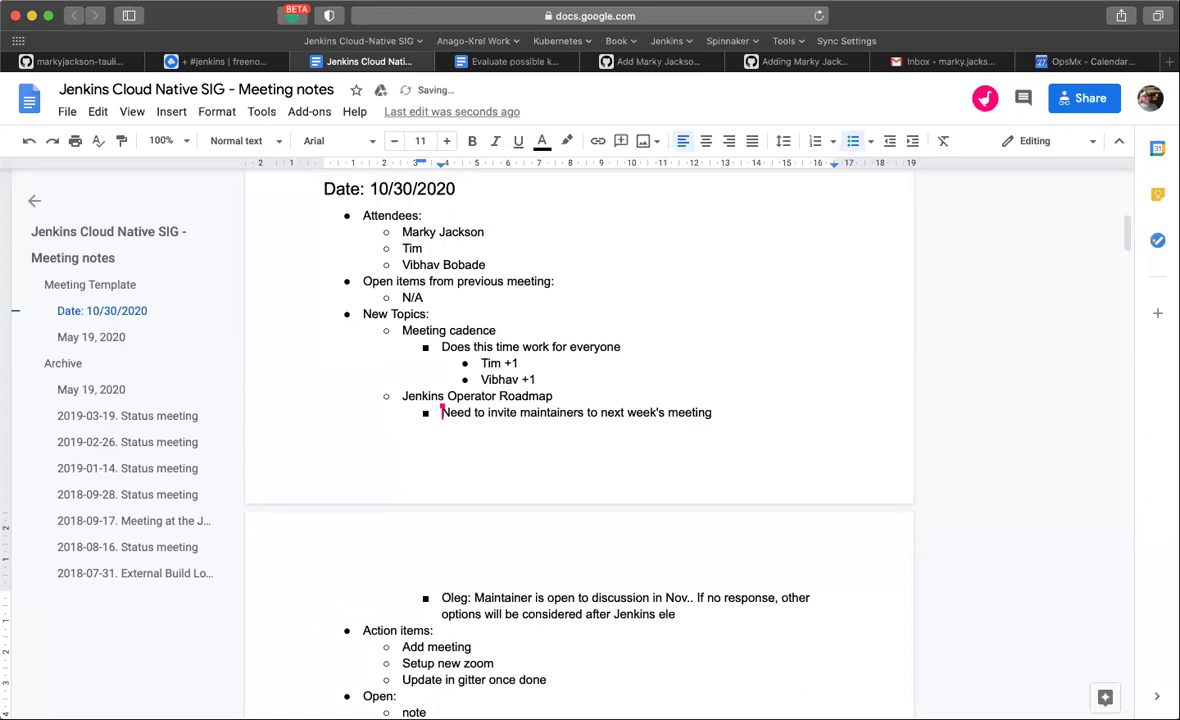
type("tions")
key("BackSpace")
key("BackSpace")
key("BackSpace")
key("BackSpace")
key("BackSpace")
key("BackSpace")
key("BackSpace")
key("BackSpace")
type("elections")
Append the assignee's name in brackets to Add meeting, Setup new zoom and Update in gitter.
scroll(529, 547, "down", 1)
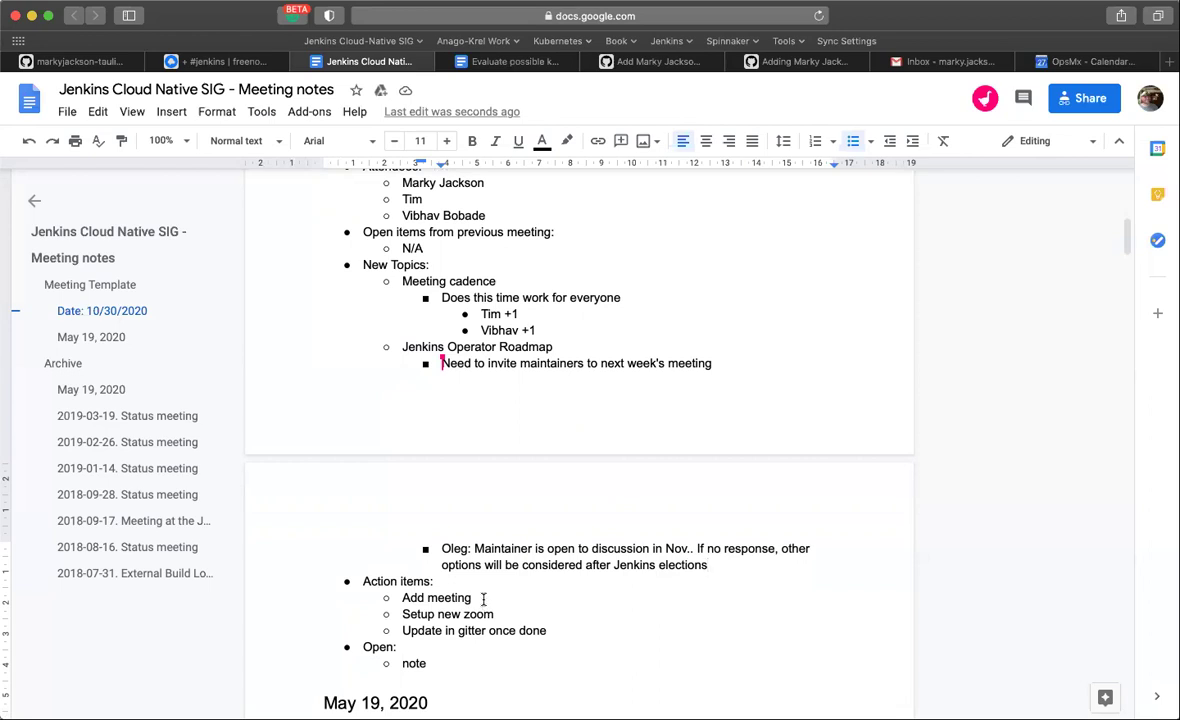
left_click(482, 598)
type("[Marky]")
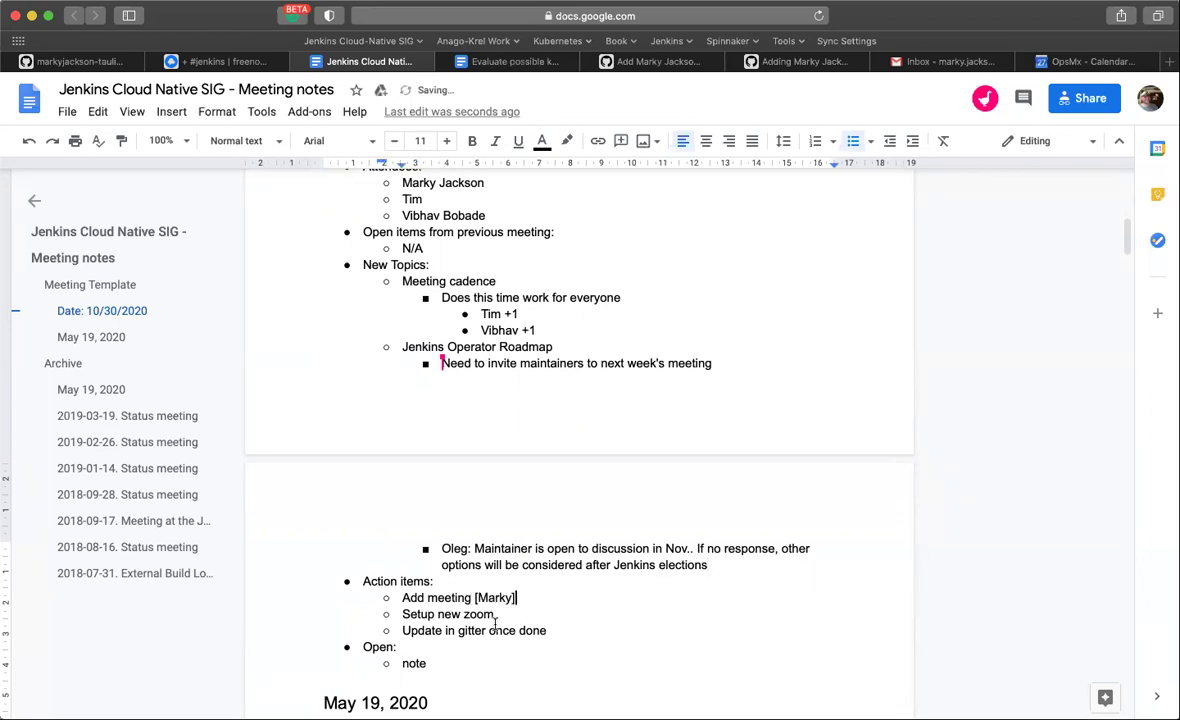
left_click(503, 614)
type("[Marky]")
left_click(553, 627)
type("[MArky")
key("BackSpace")
key("BackSpace")
key("BackSpace")
key("BackSpace")
type("arky]")
scroll(596, 556, "down", 1)
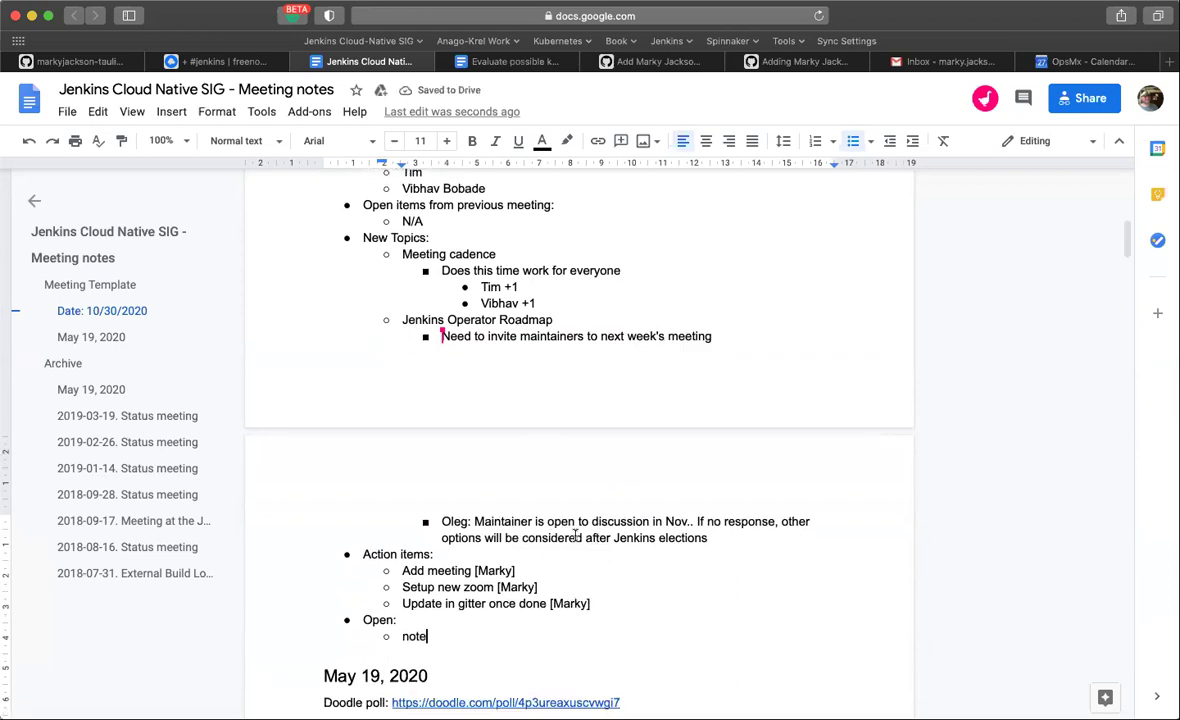
scroll(575, 535, "up", 3)
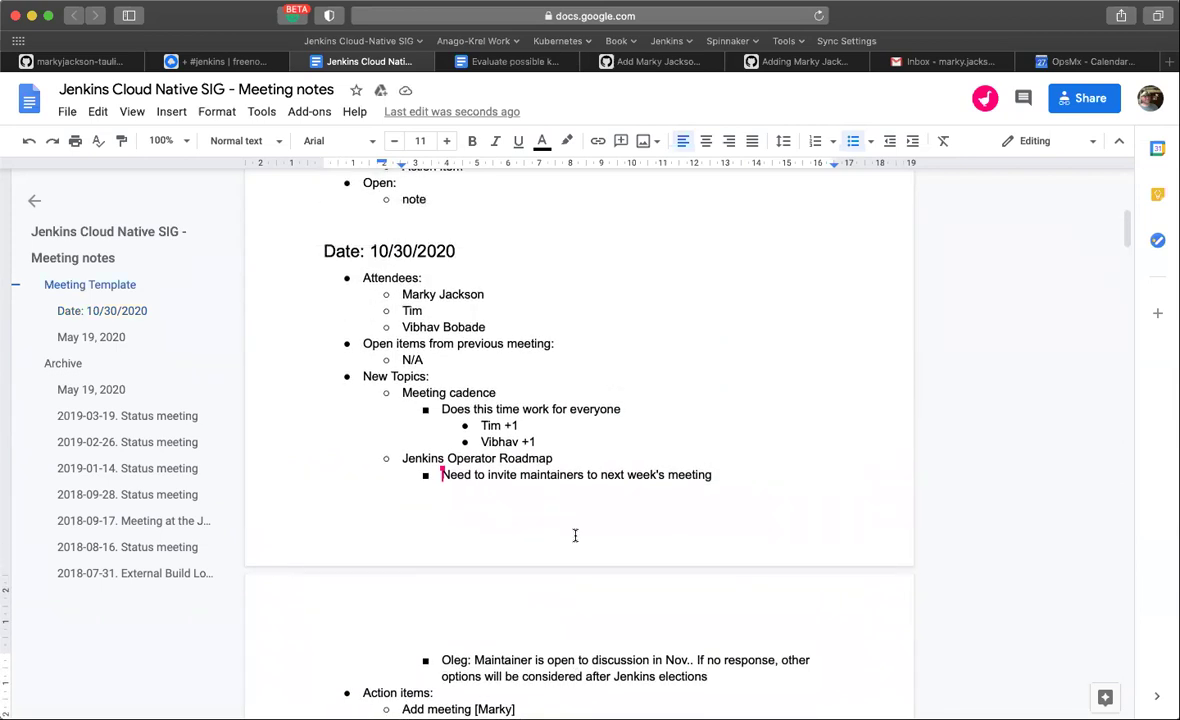
scroll(575, 535, "down", 3)
Add the action item 'Review previous meeting notes to determine areas of interest [All]' plus a blank item.
left_click(606, 611)
key("Return")
type("Review ")
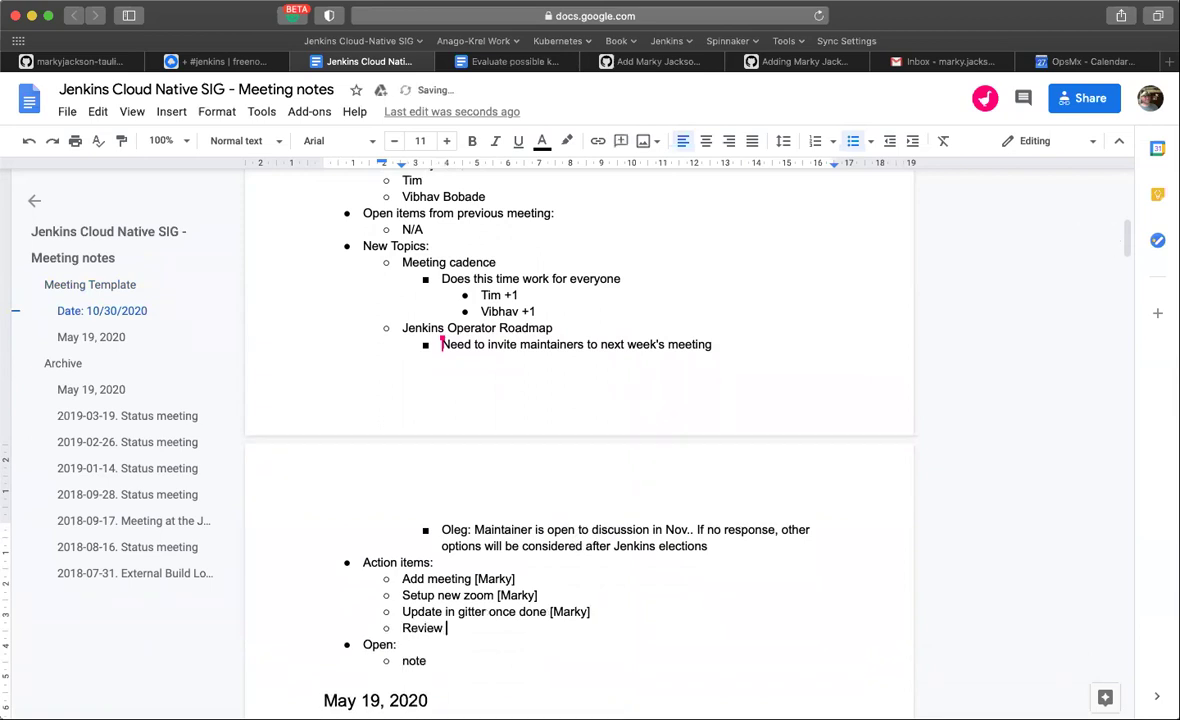
type("previous")
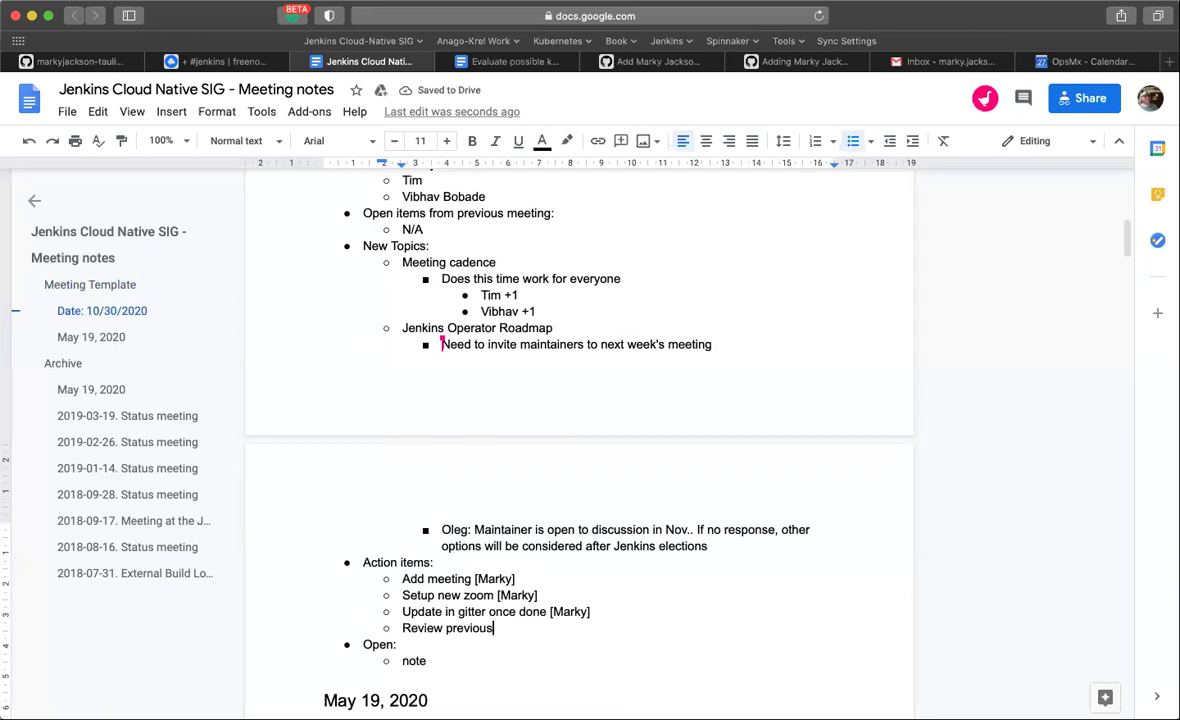
type(" meeting notes")
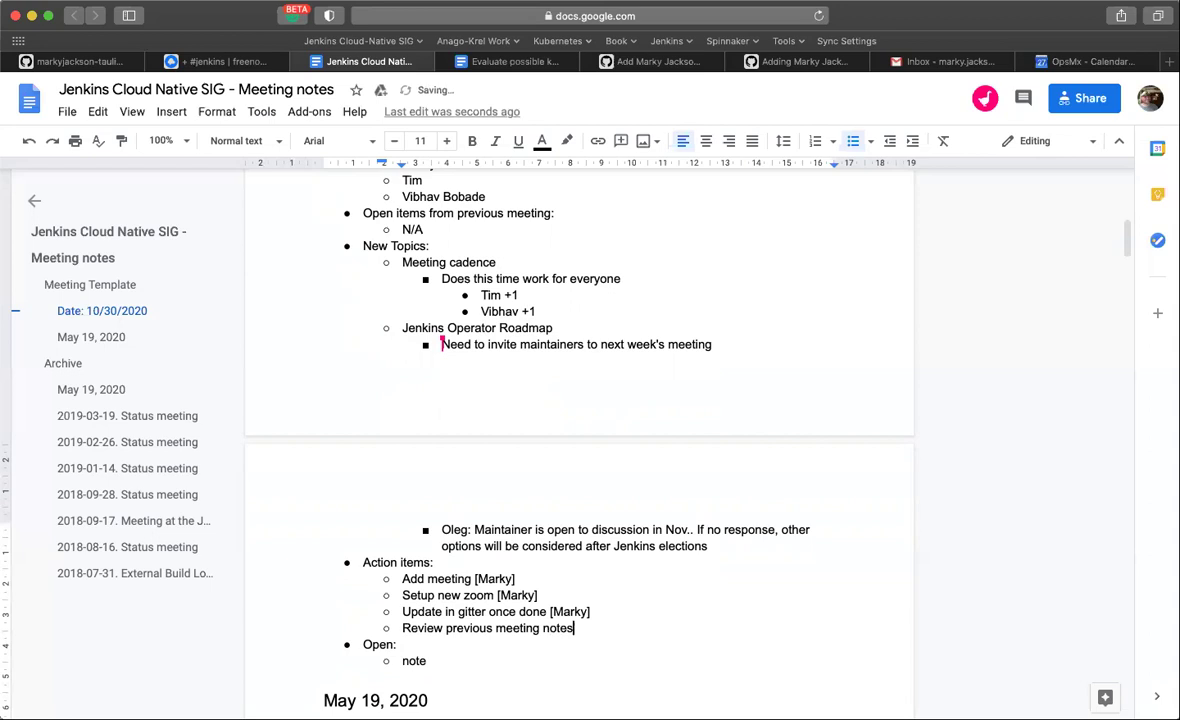
type(" to determine areas o")
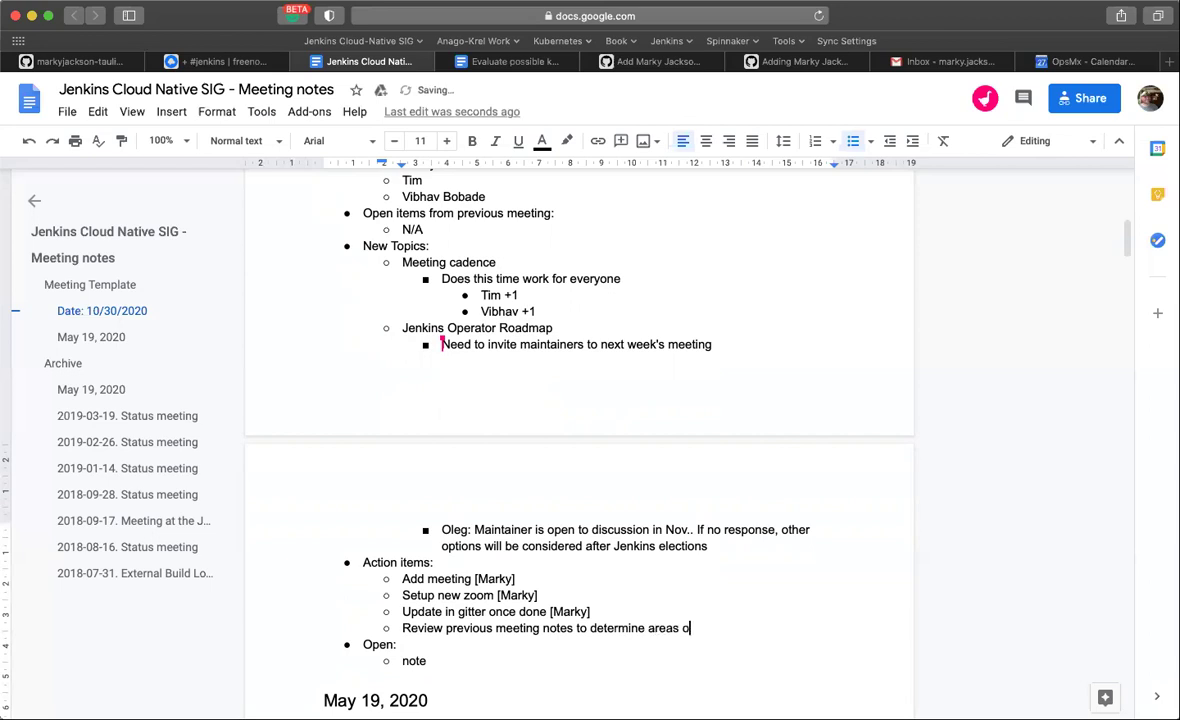
type("f interest [All]")
key("Return")
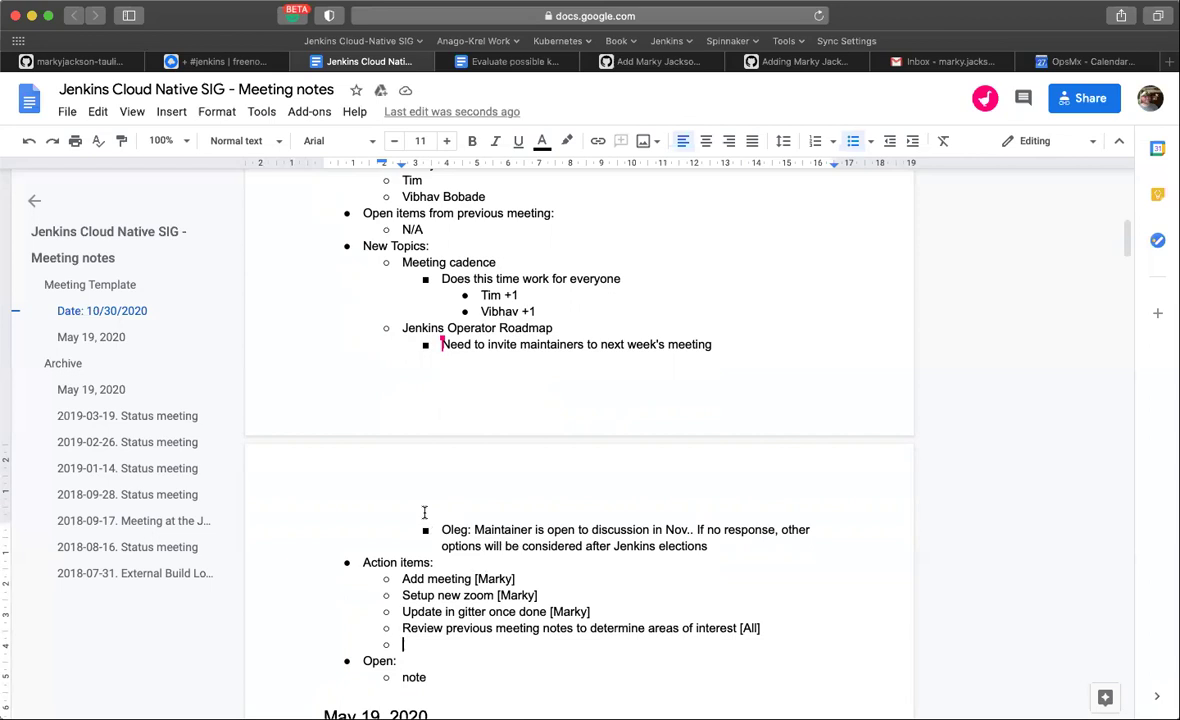
Add a third attendee's '+1' line below the existing +1 replies.
scroll(424, 520, "down", 2)
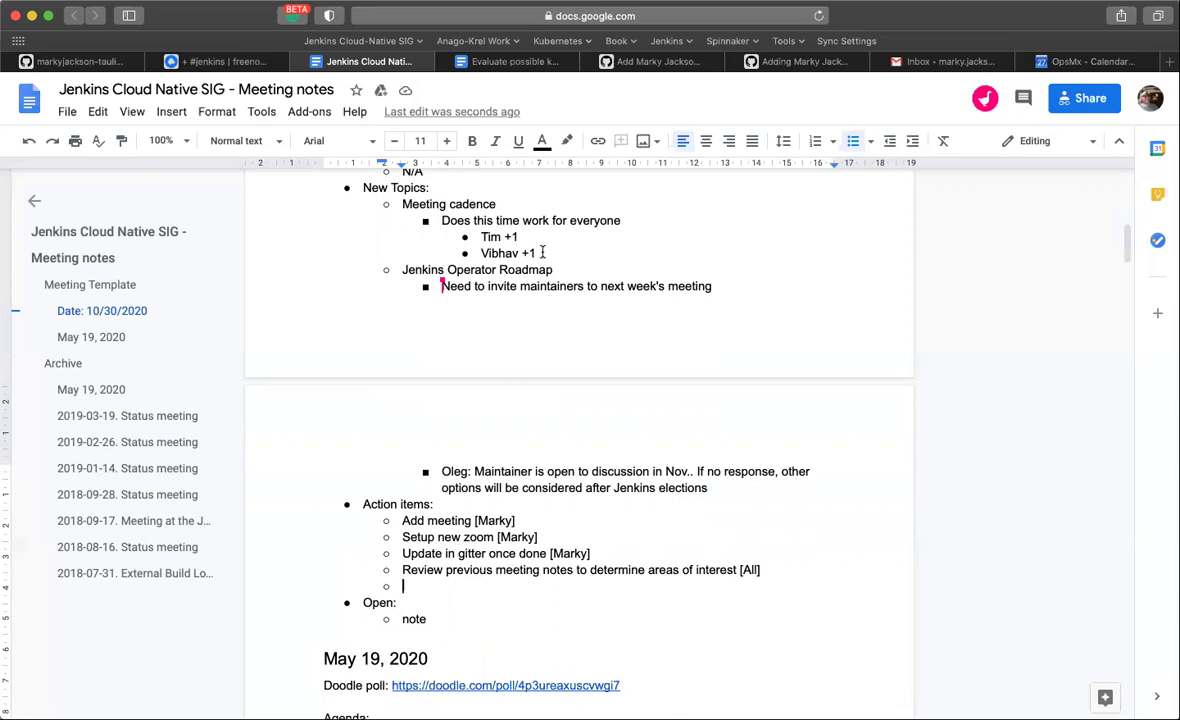
left_click(543, 253)
key("Return")
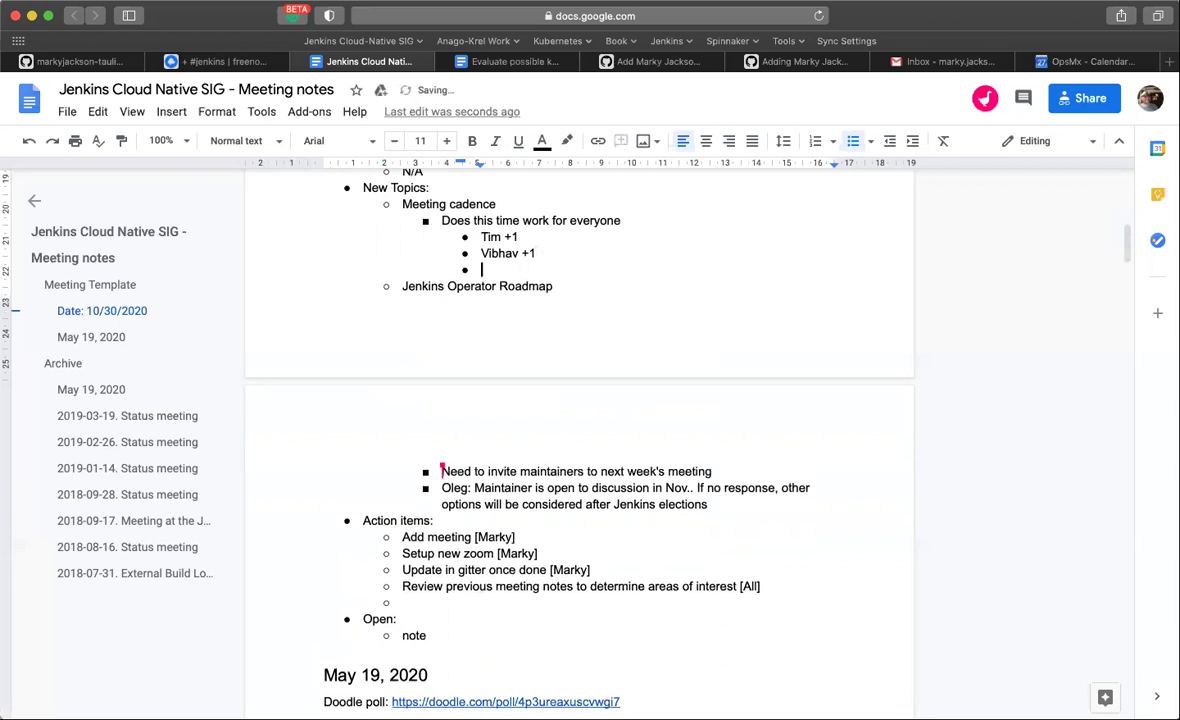
type("Oleg +1")
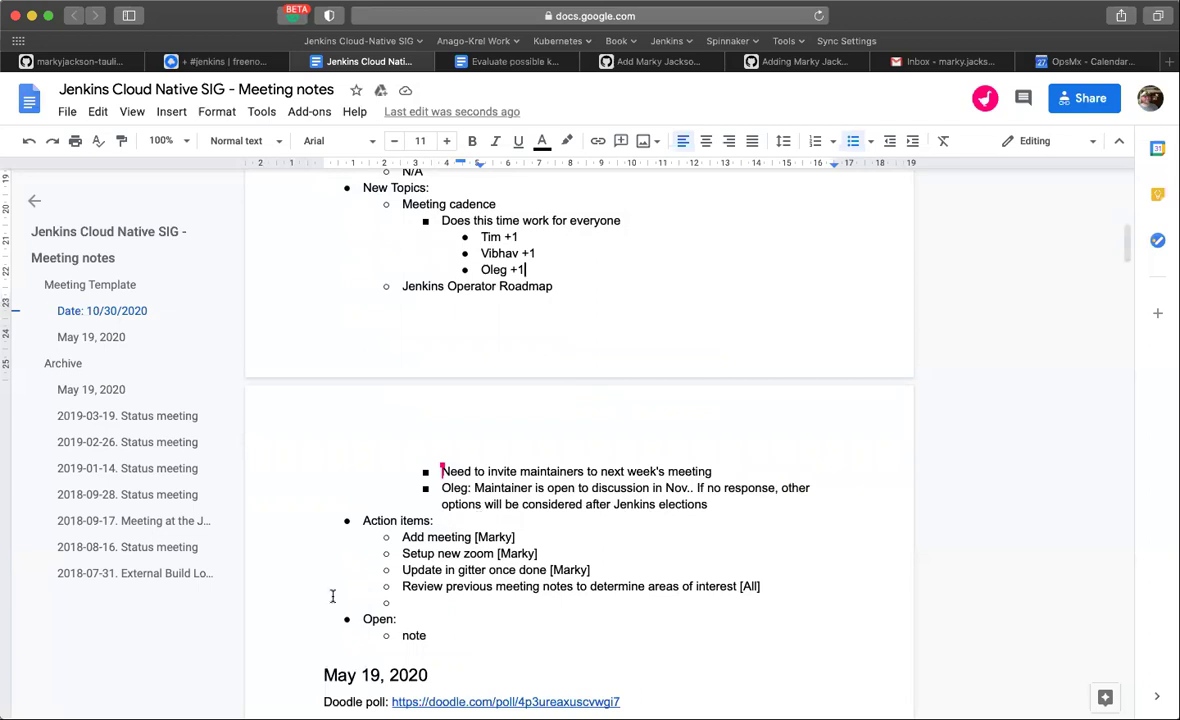
scroll(332, 596, "down", 1)
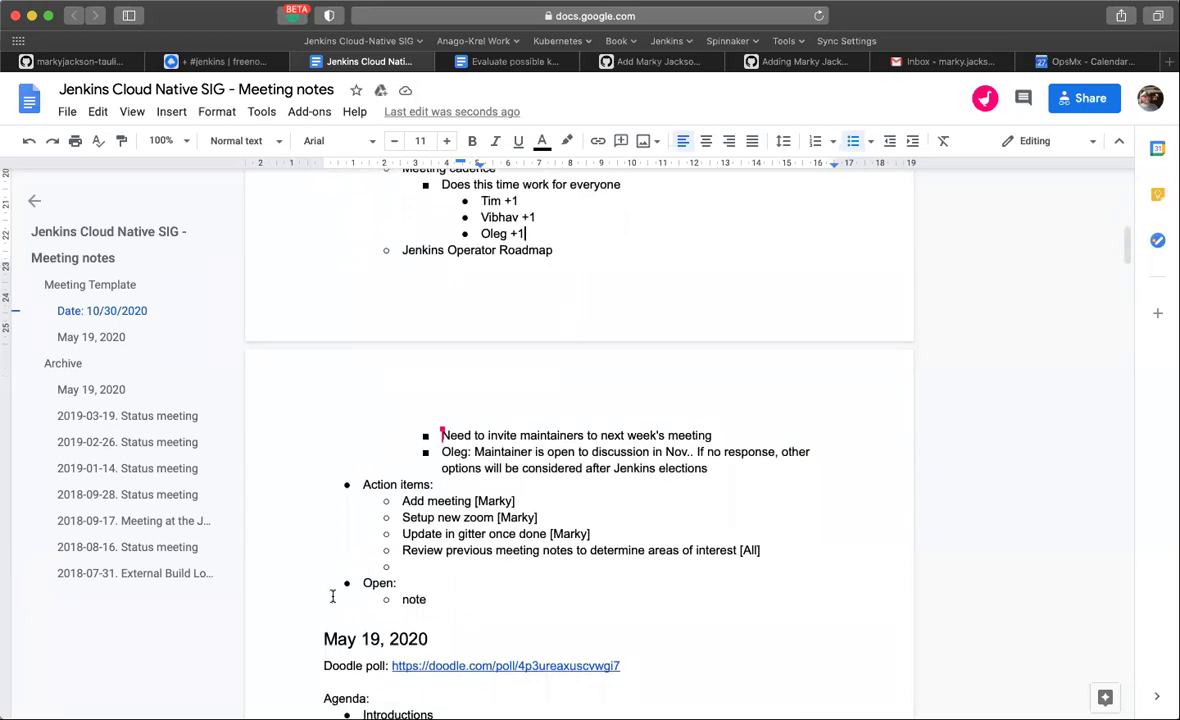
scroll(332, 596, "up", 1)
scroll(332, 596, "up", 1)
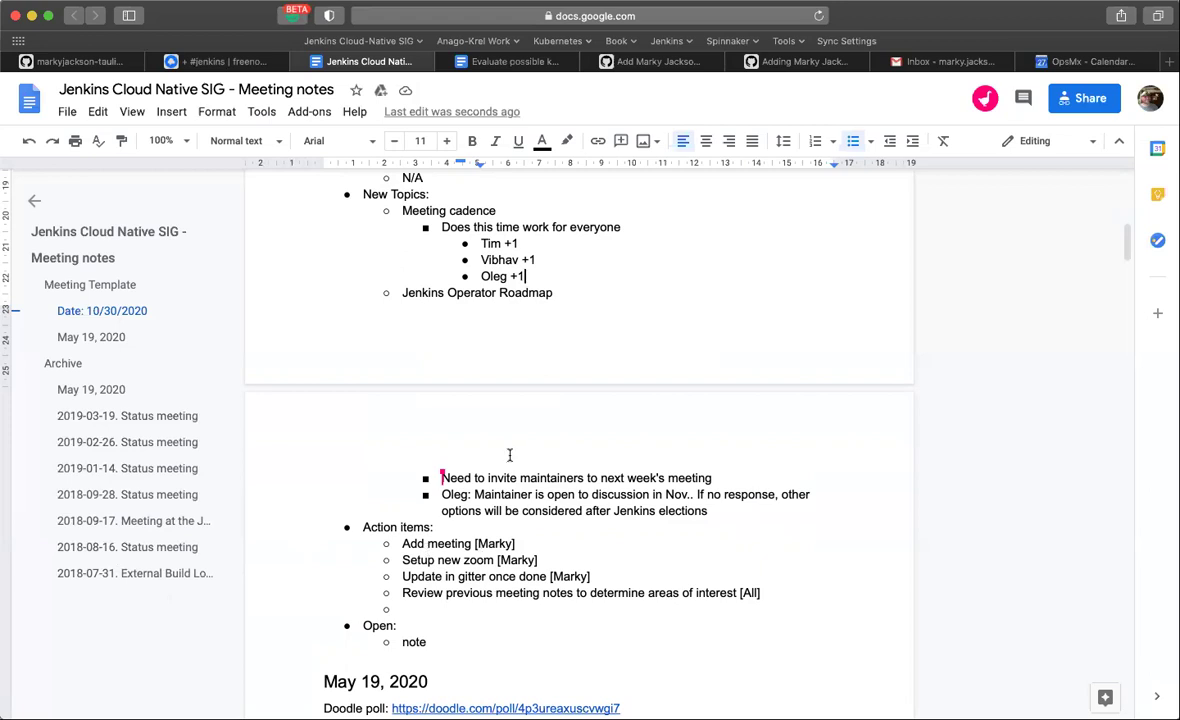
left_click(429, 642)
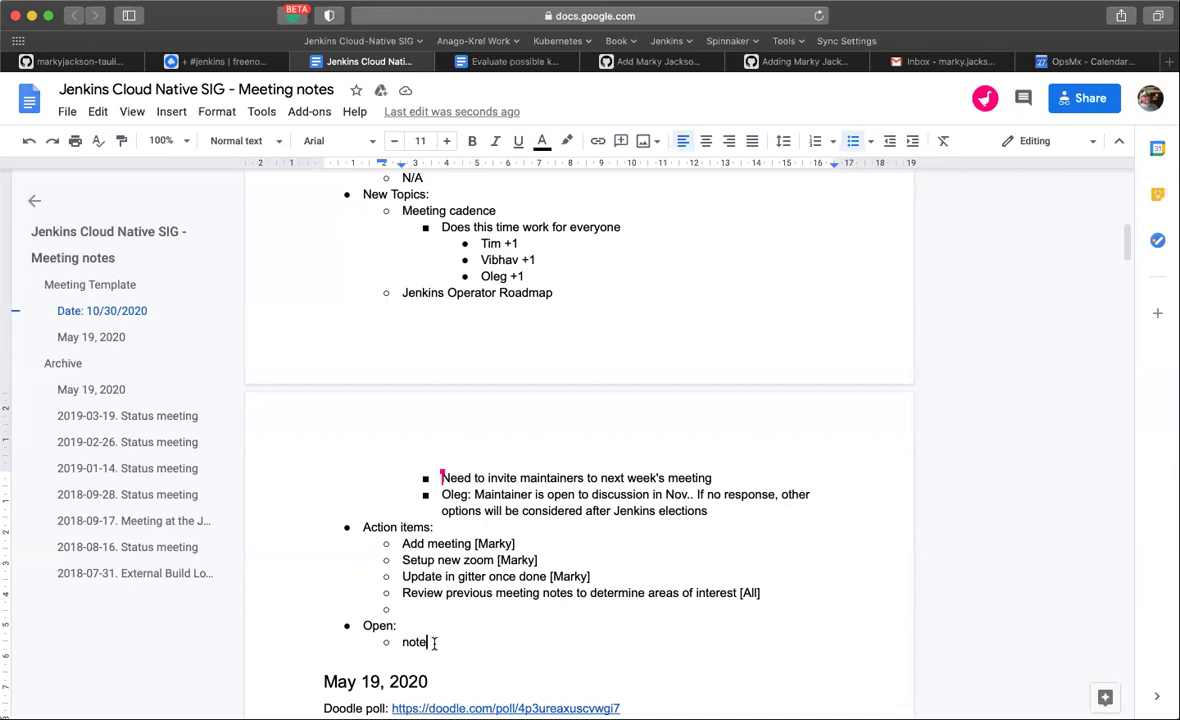
Add the action item 'Update SIG landing page' tagged with an attendee's name in brackets.
left_click(780, 593)
key("Return")
key("Tab")
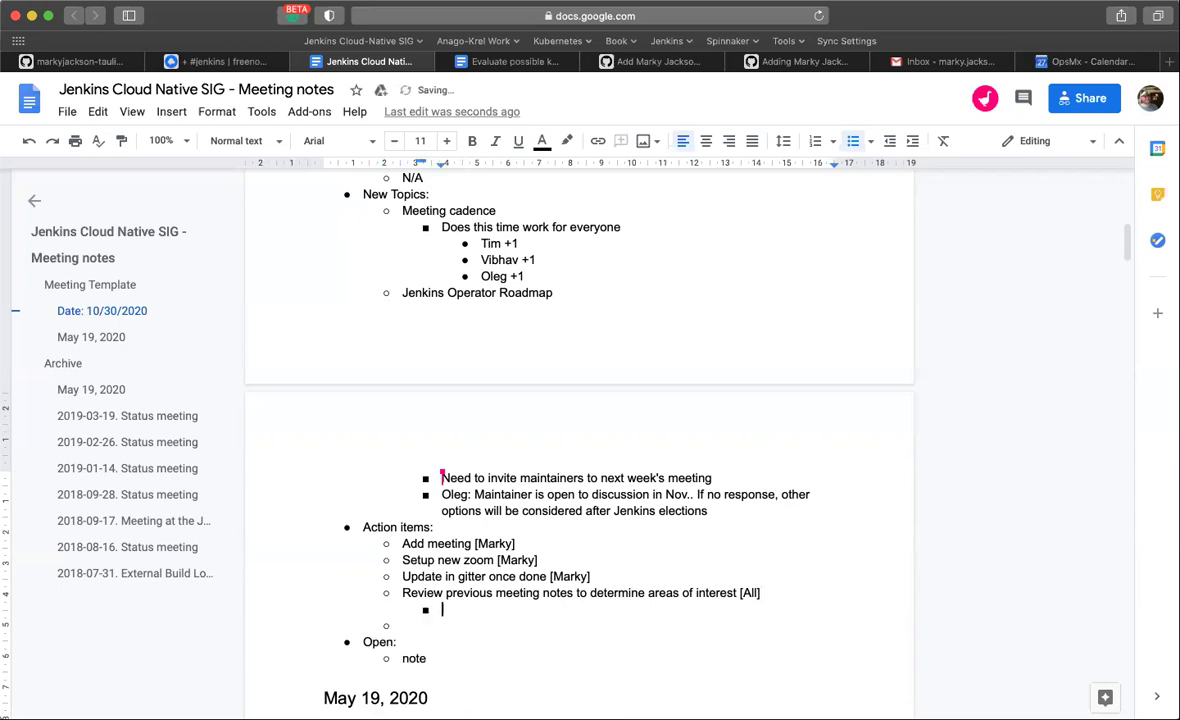
type("Updating")
key("BackSpace")
key("BackSpace")
key("BackSpace")
key("BackSpace")
key("BackSpace")
key("BackSpace")
key("BackSpace")
key("BackSpace")
key("BackSpace")
key("BackSpace")
key("ctrl+z")
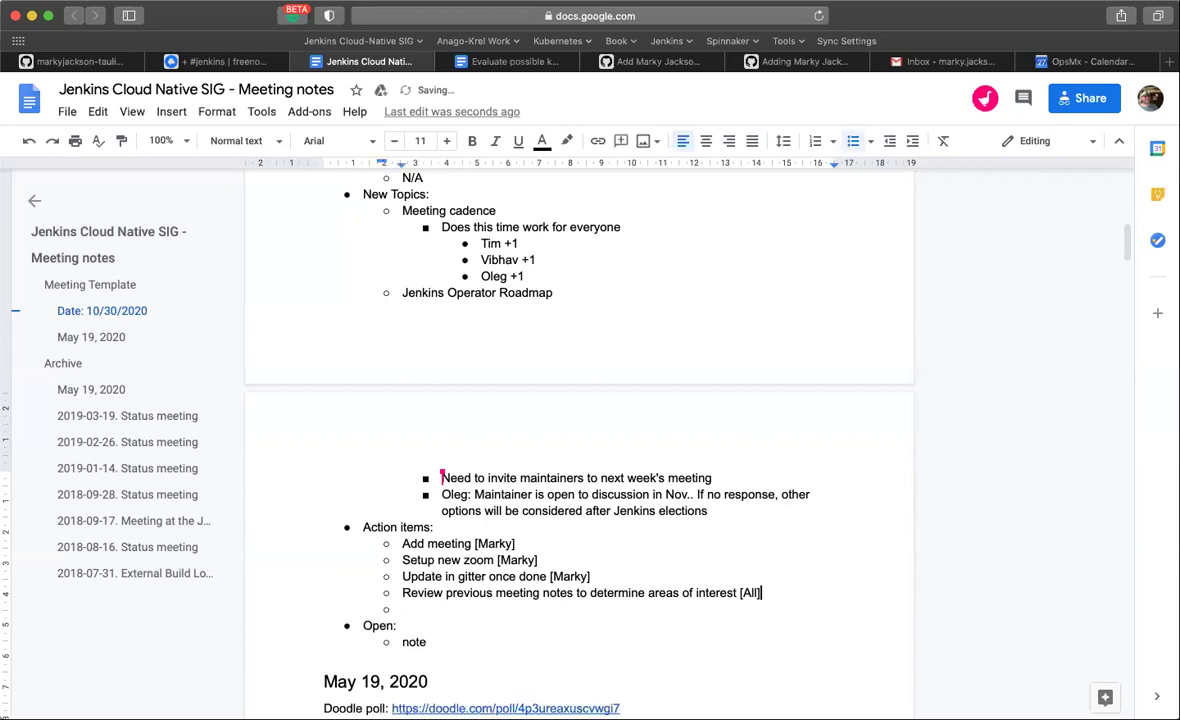
type("Update ")
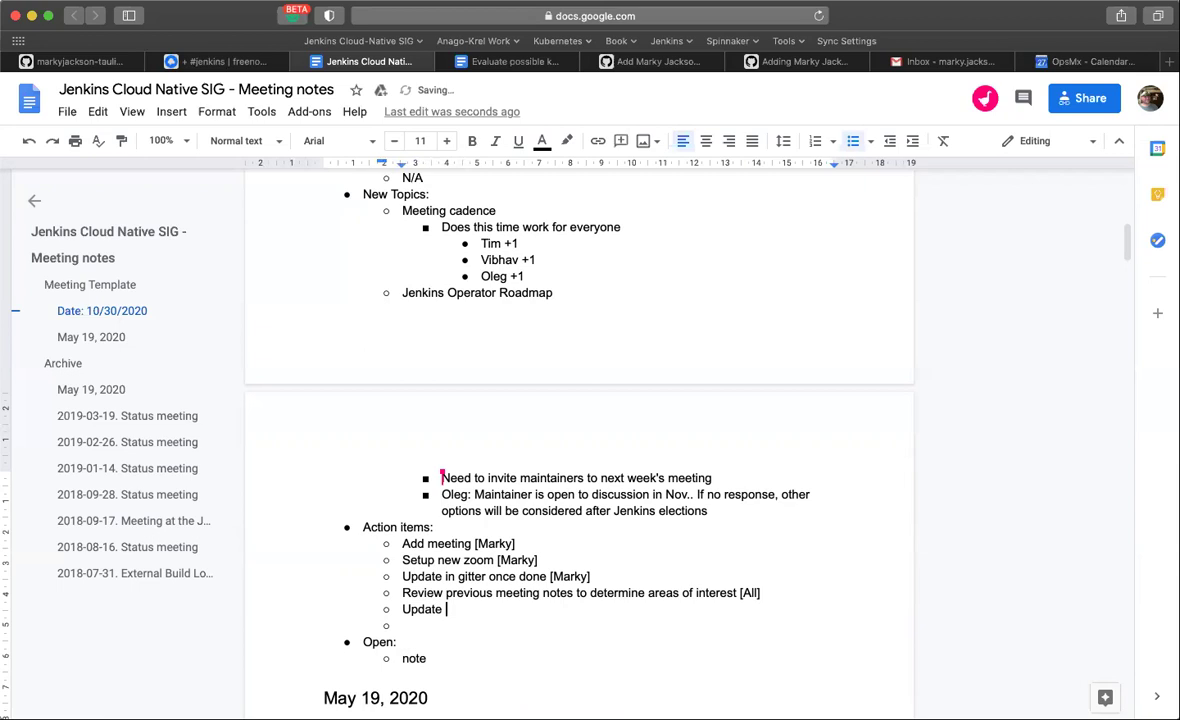
type("SIG landing page ")
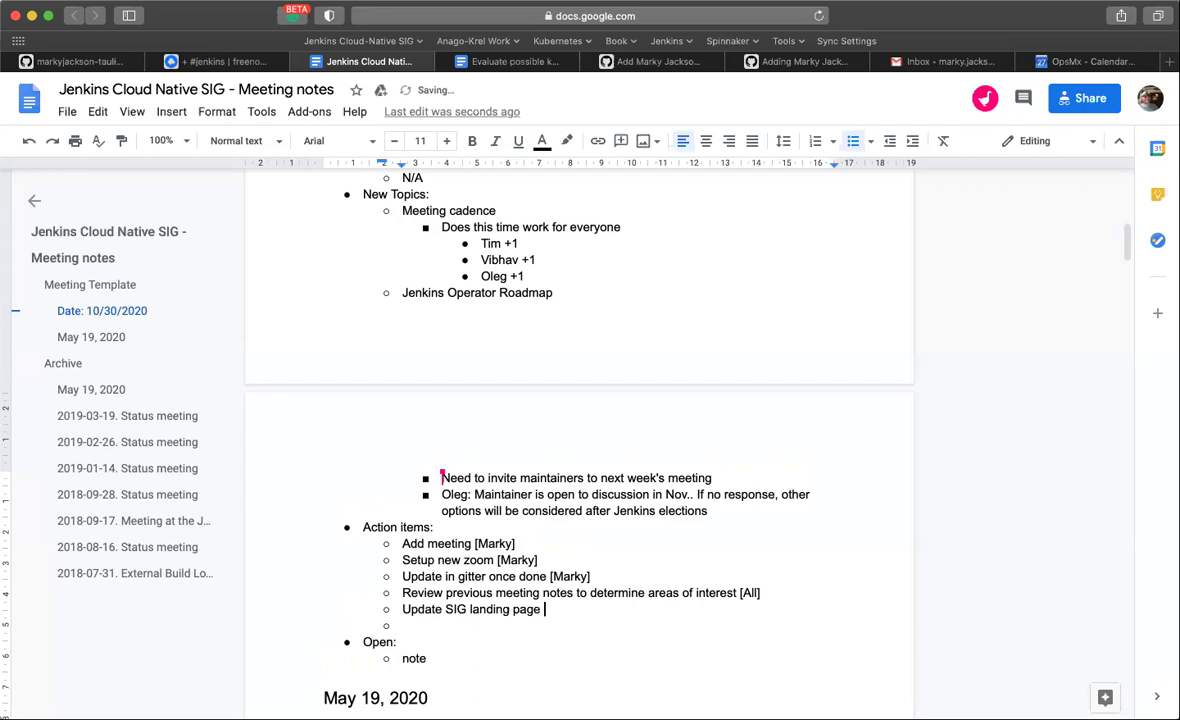
type("[Oleg]")
Add 'Moving JCASC to SIG' as another action item with the same bracketed assignee.
key("Return")
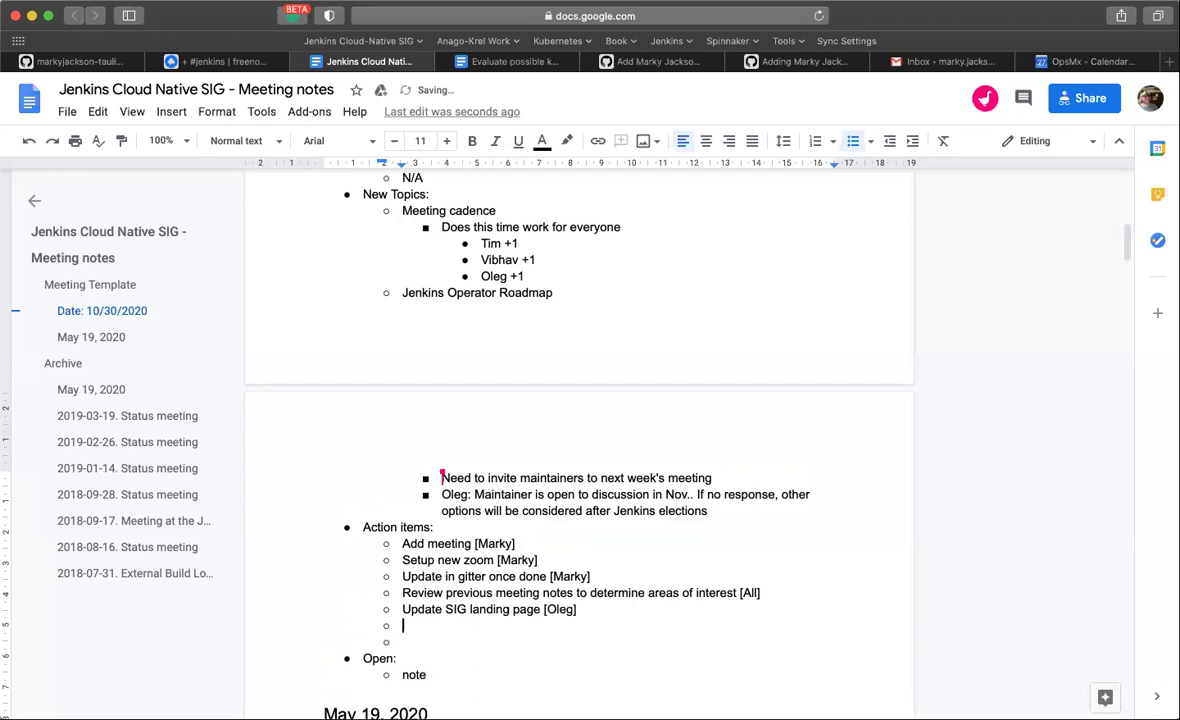
type("Moving JCASC ")
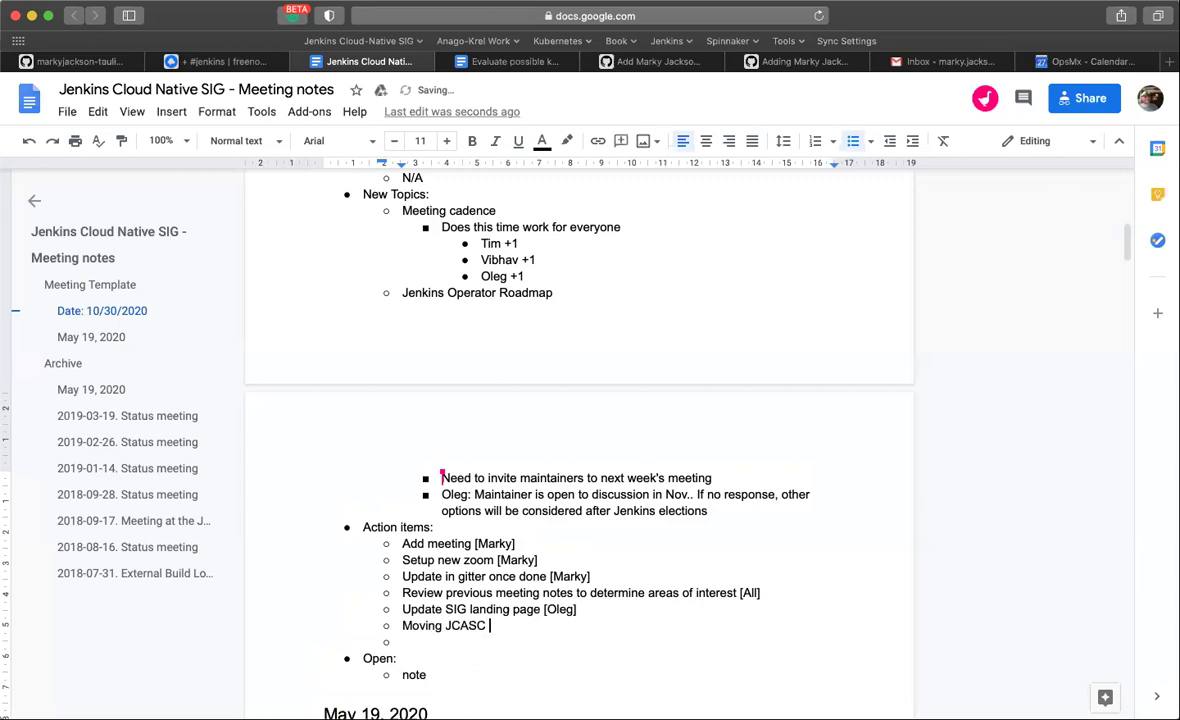
type("to SIG [Oleg]")
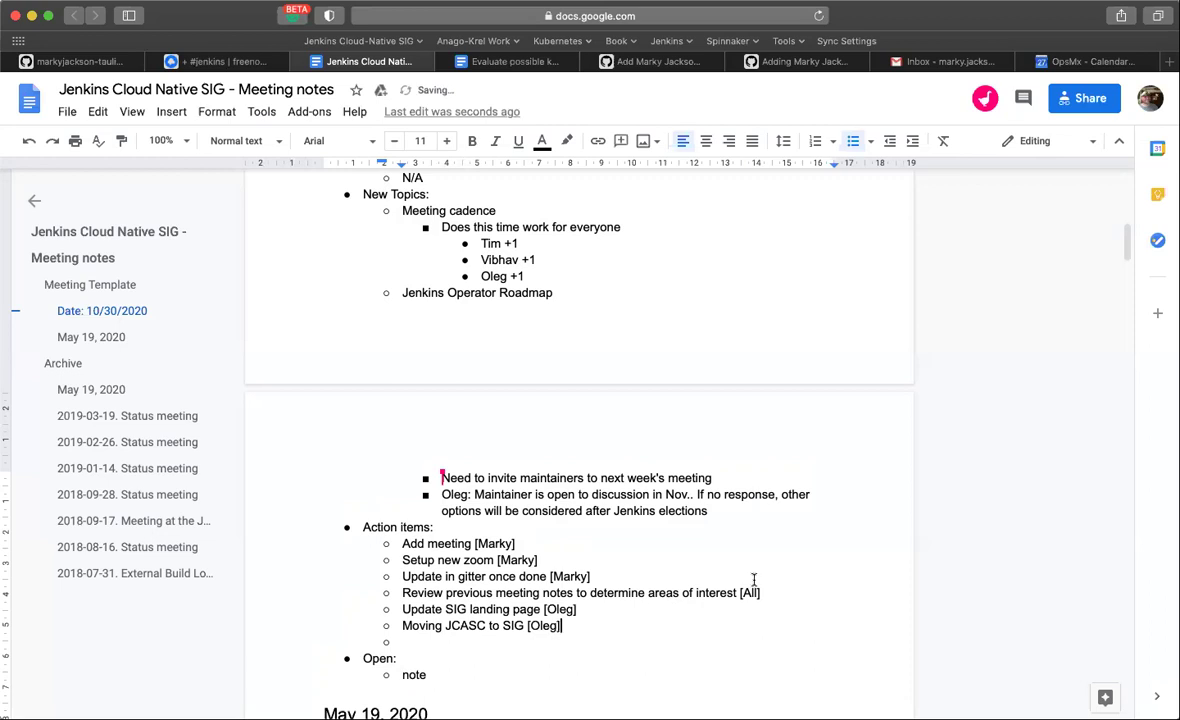